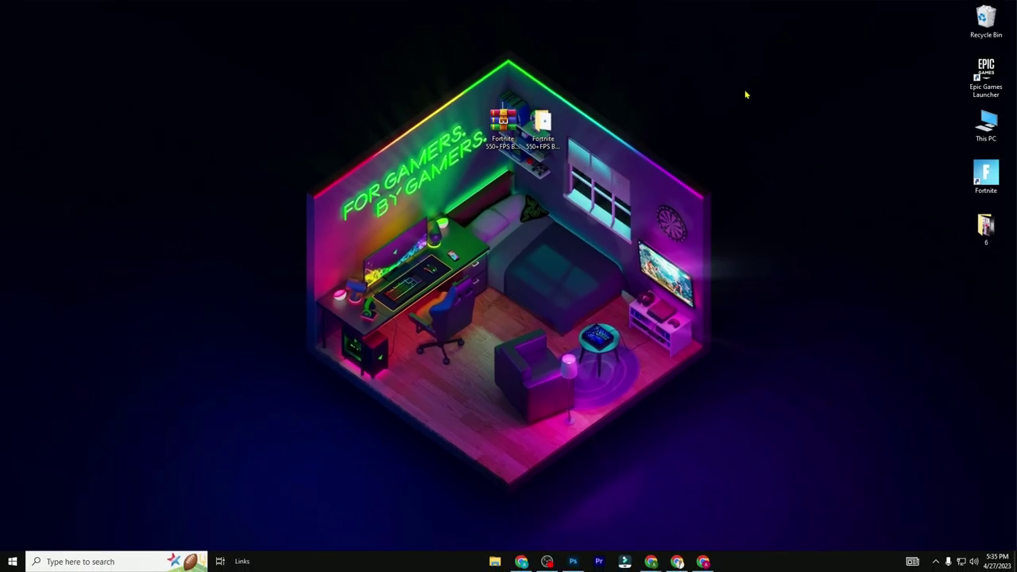
# - Open the Fortnite 550+FPS Boost Guide folder and view the screenshots in 1-Performance Mode Settings as thumbnails and at full size
pyautogui.doubleClick(545, 125)
pyautogui.moveTo(455, 350); pyautogui.dragTo(489, 247)
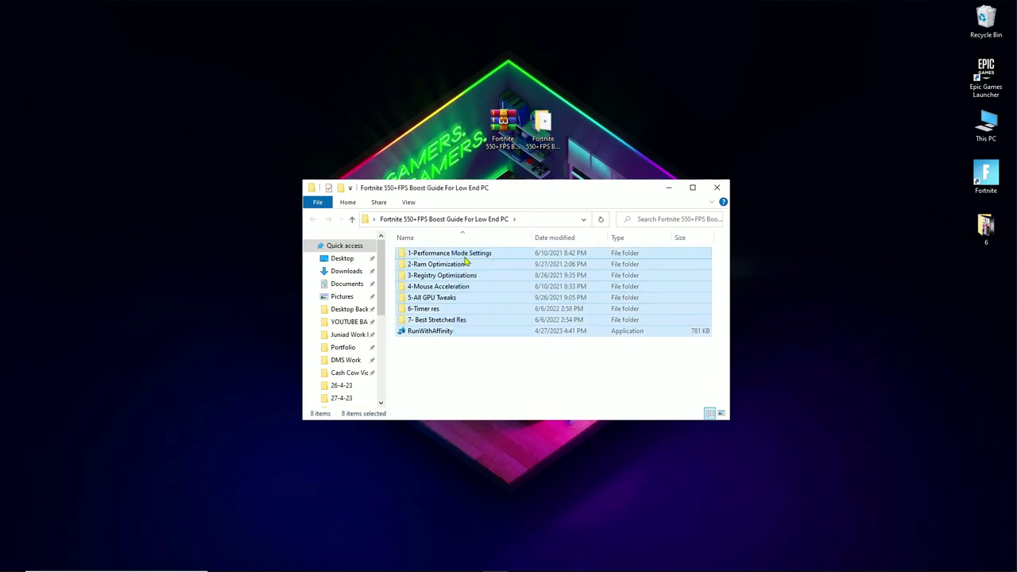
pyautogui.click(453, 254)
pyautogui.doubleClick(446, 254)
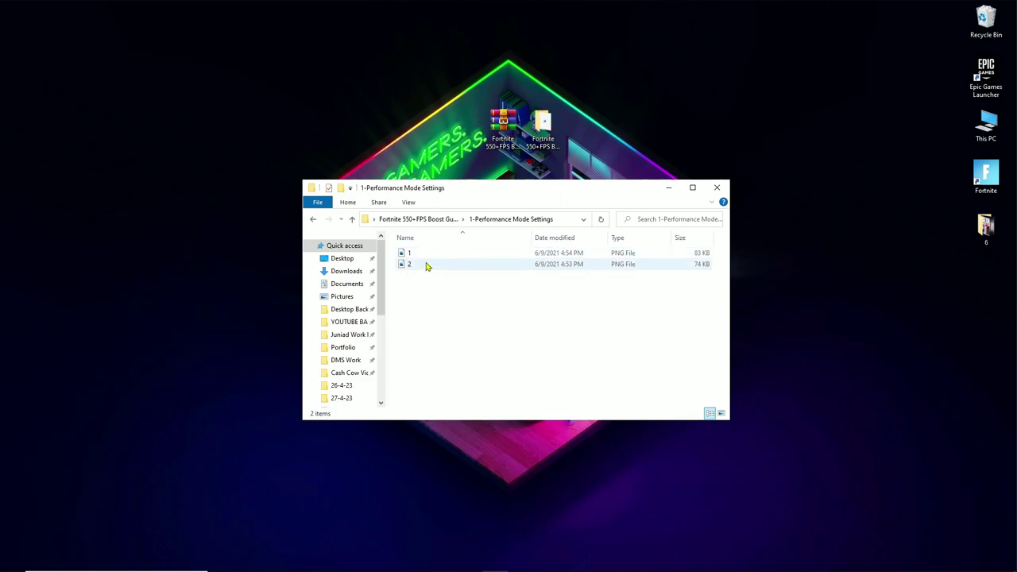
pyautogui.click(722, 413)
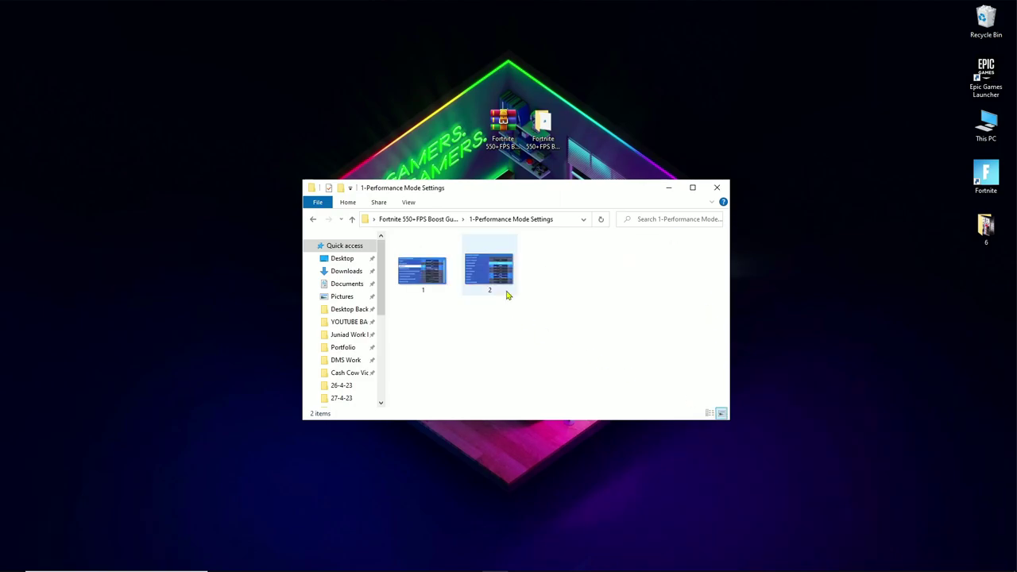
pyautogui.doubleClick(420, 276)
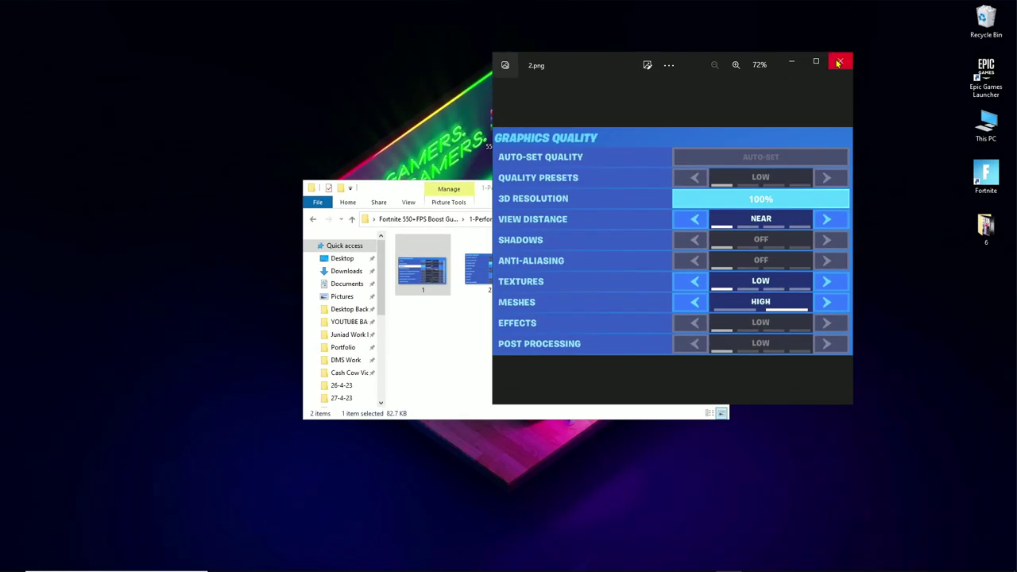
pyautogui.click(839, 61)
pyautogui.hotkey('alt', 'Left')
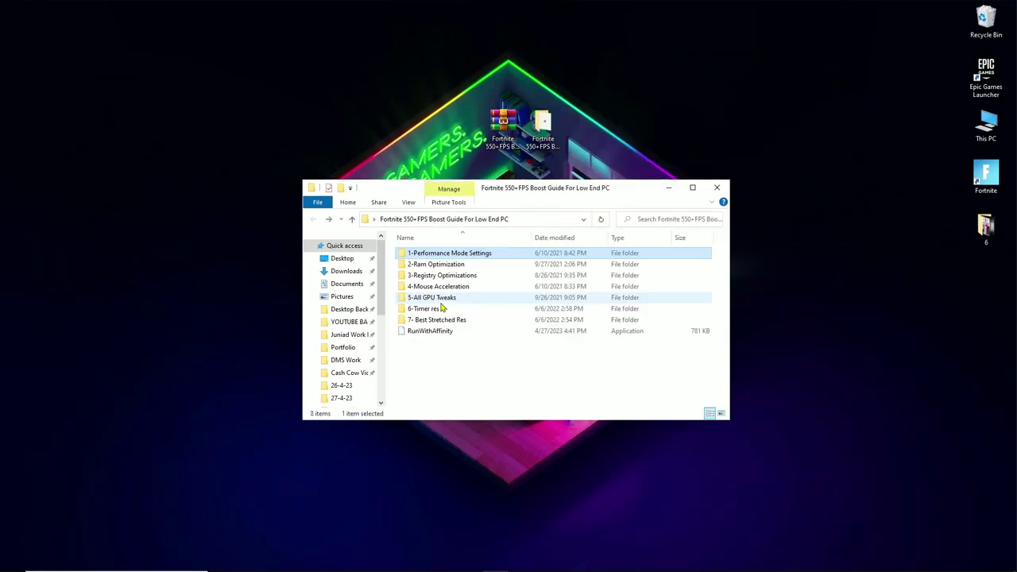
# - Open the 2-Ram Optimization folder and show the available actions for the 16GB Ram registry file
pyautogui.doubleClick(437, 264)
pyautogui.press('Down')
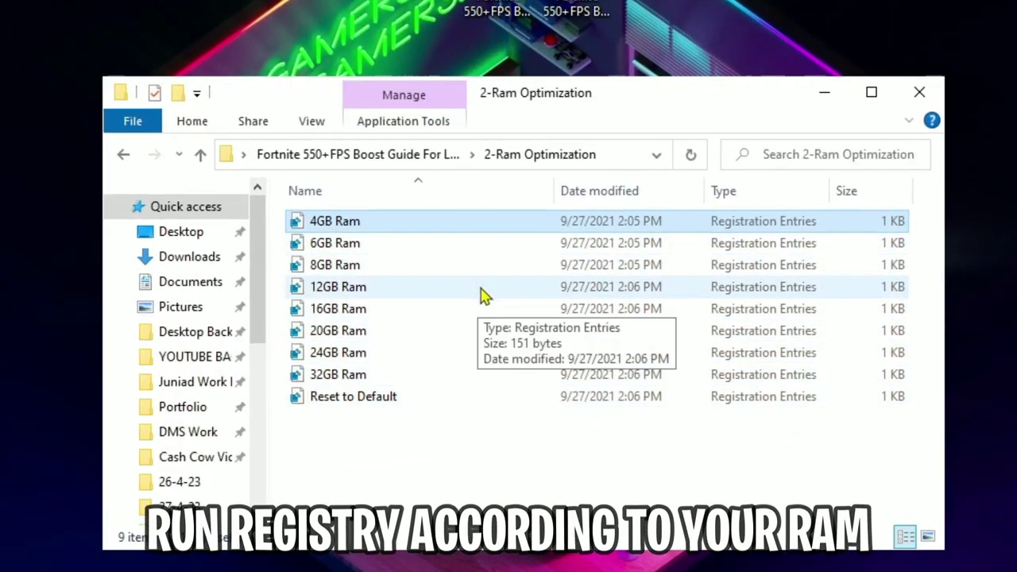
pyautogui.moveTo(431, 450); pyautogui.dragTo(501, 226)
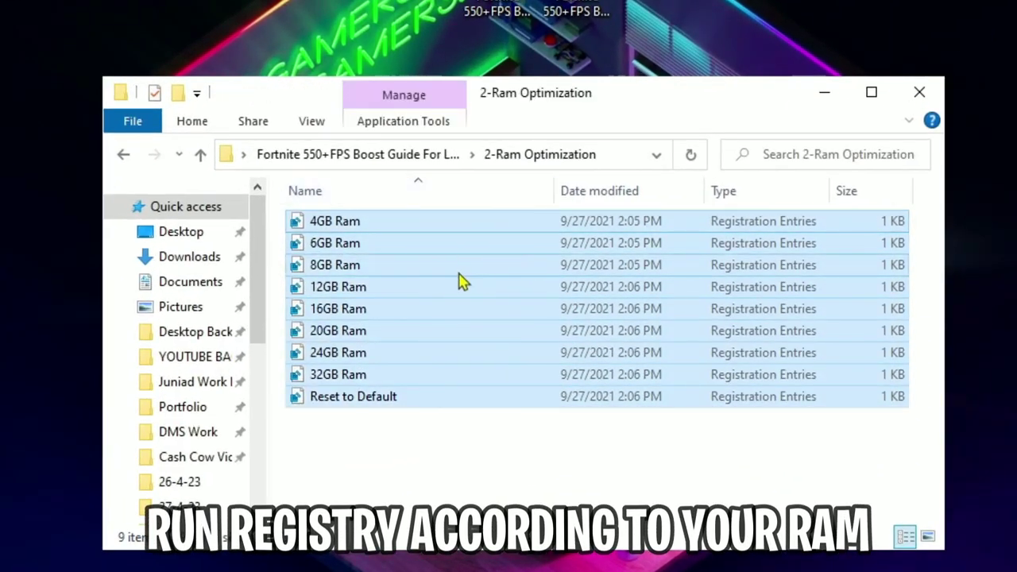
pyautogui.click(343, 314)
pyautogui.rightClick(343, 313)
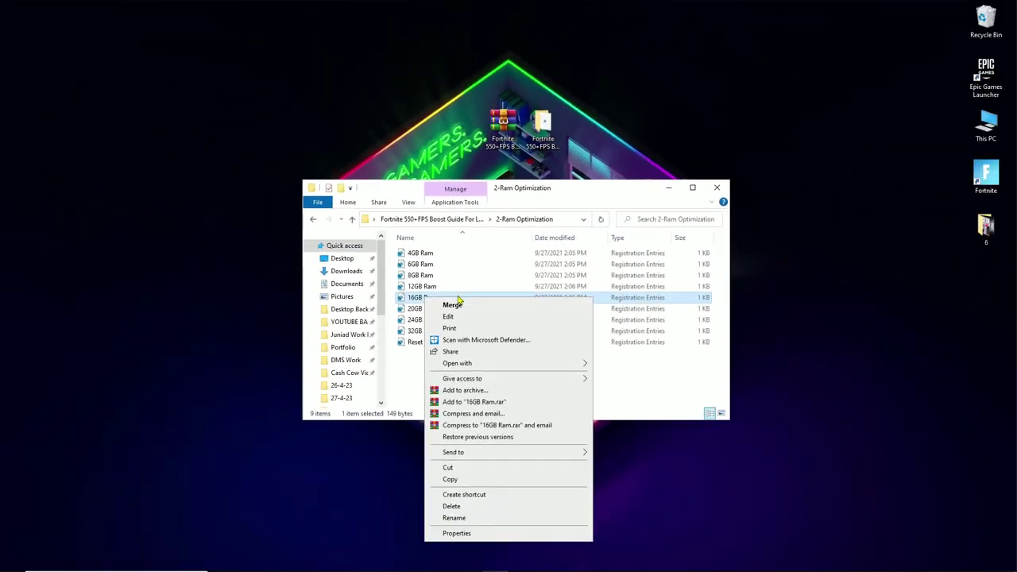
pyautogui.press('Escape')
pyautogui.hotkey('alt', 'Up')
# - Open the 3-Registry Optimizations folder and show the available actions for each registry file in turn, from FPS Boost Fortnite to Screen Optimzation Fix
pyautogui.click(467, 278)
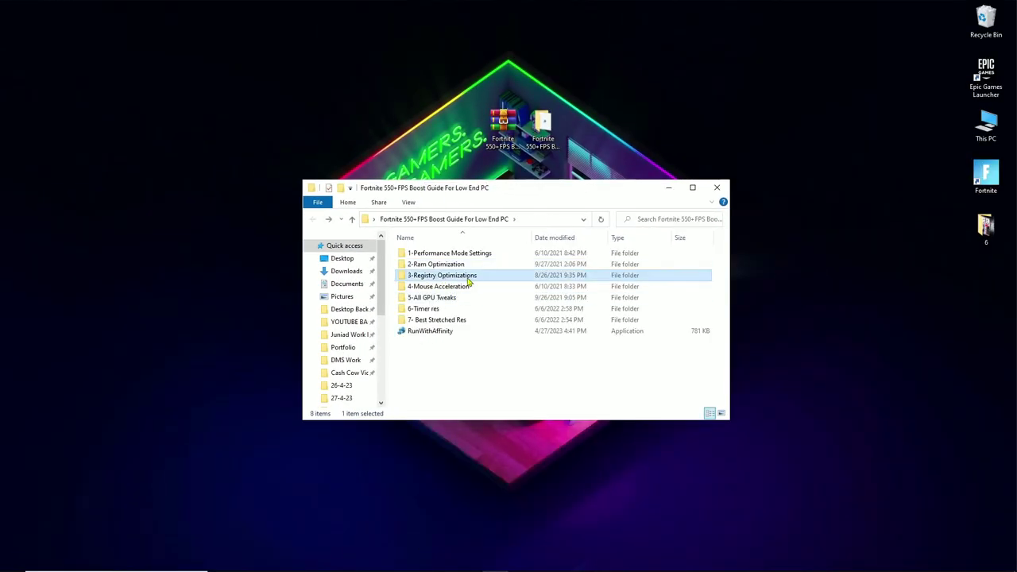
pyautogui.doubleClick(455, 276)
pyautogui.click(443, 252)
pyautogui.rightClick(448, 254)
pyautogui.rightClick(355, 241)
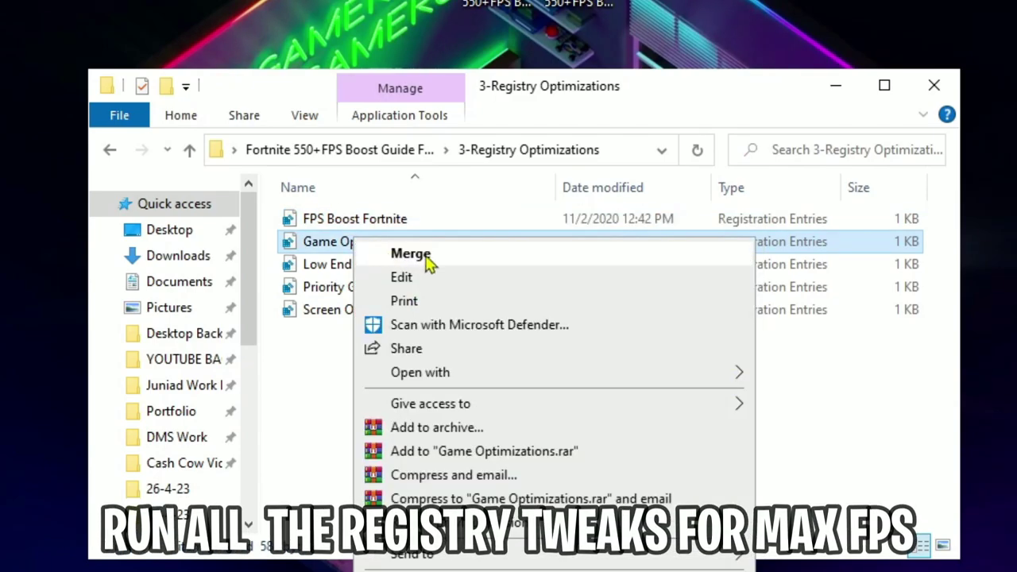
pyautogui.rightClick(338, 268)
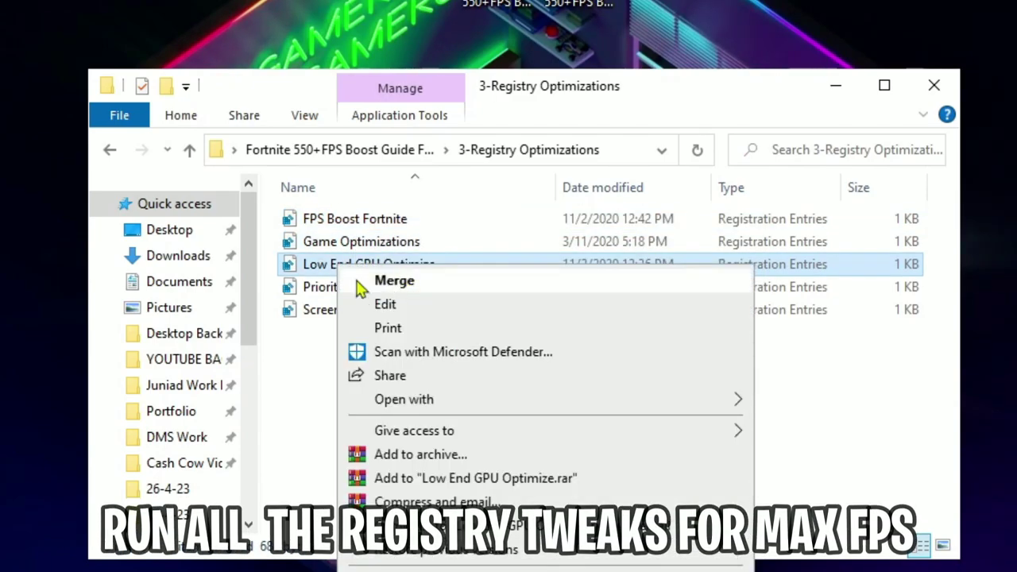
pyautogui.click(338, 289)
pyautogui.rightClick(338, 291)
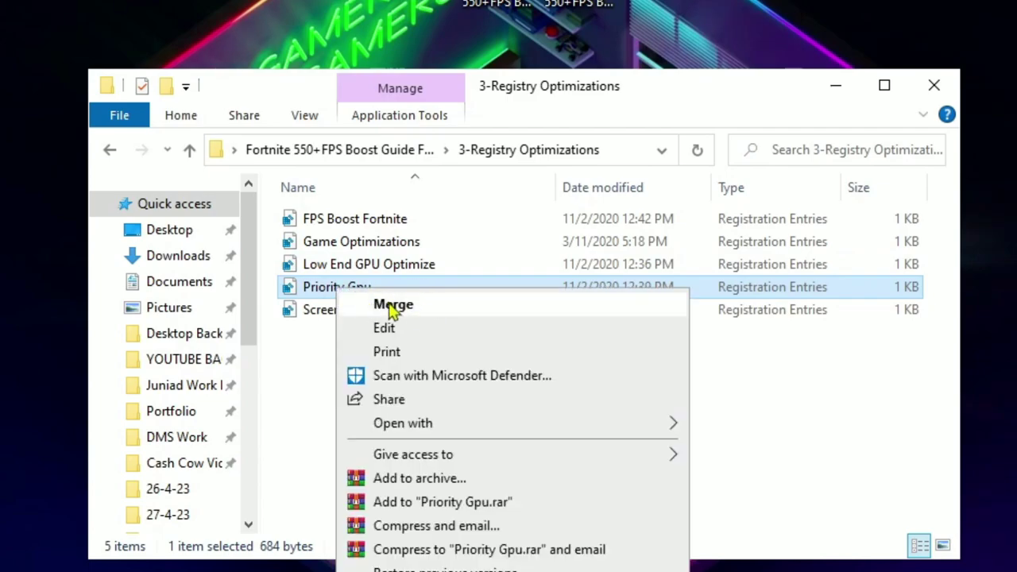
pyautogui.rightClick(322, 311)
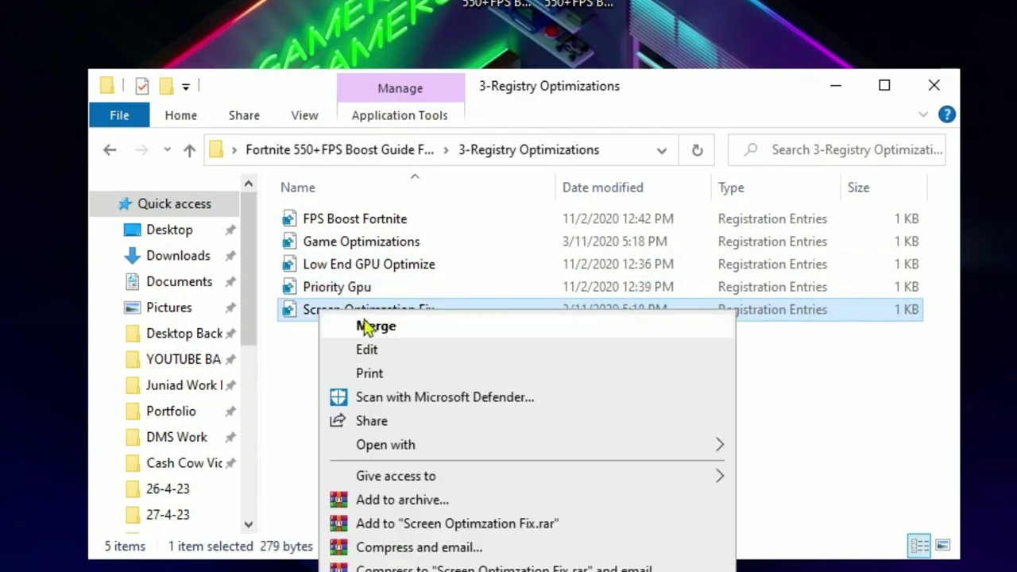
# - Select all the files in 3-Registry Optimizations and show the actions available for them together
pyautogui.click(292, 354)
pyautogui.hotkey('ctrl', 'a')
pyautogui.rightClick(435, 324)
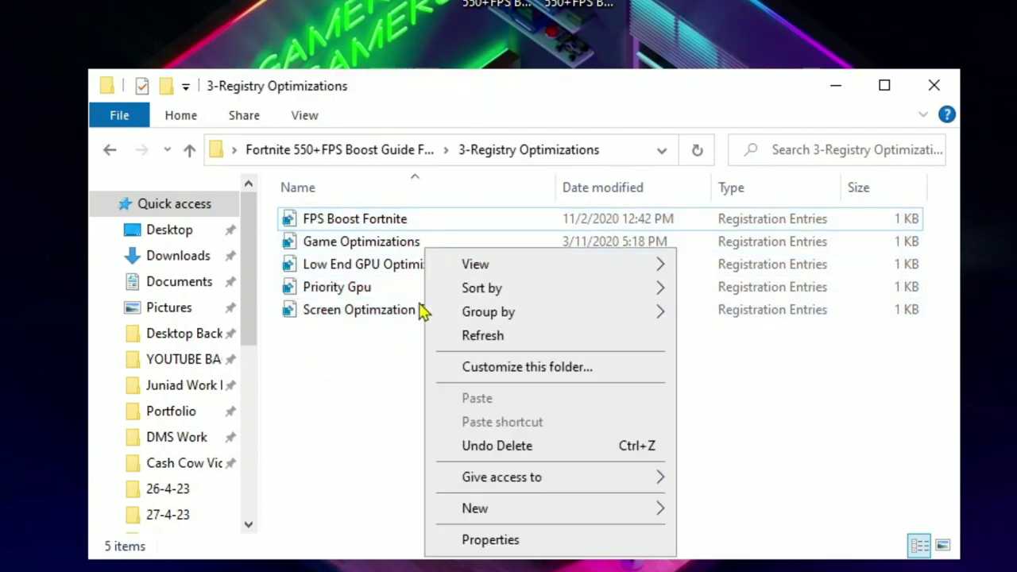
pyautogui.press('Escape')
pyautogui.rightClick(452, 270)
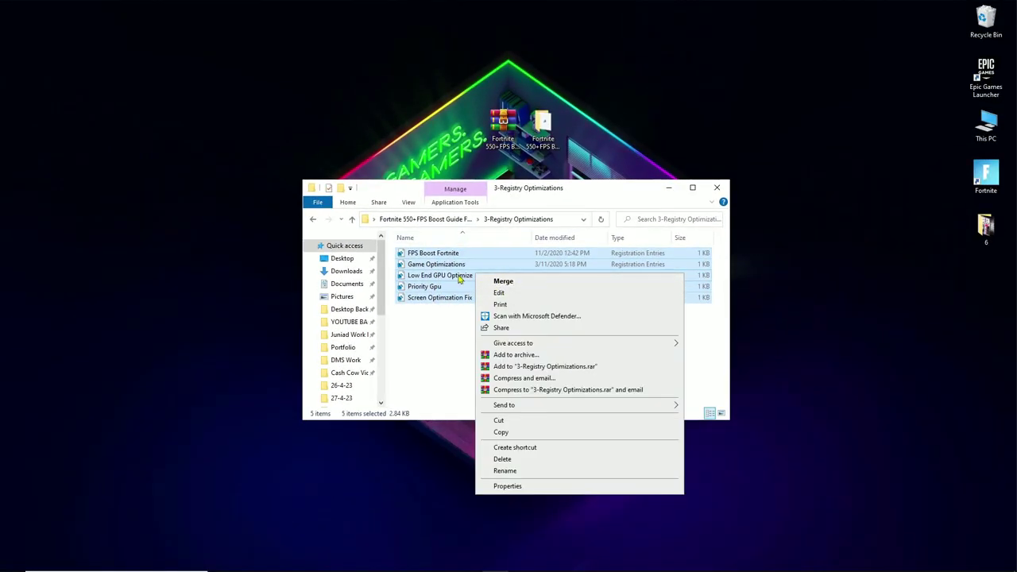
pyautogui.press('Escape')
# - Go to the 4-Mouse Acceleration folder and select the 100% Scaling registry file
pyautogui.hotkey('alt', 'Up')
pyautogui.doubleClick(442, 286)
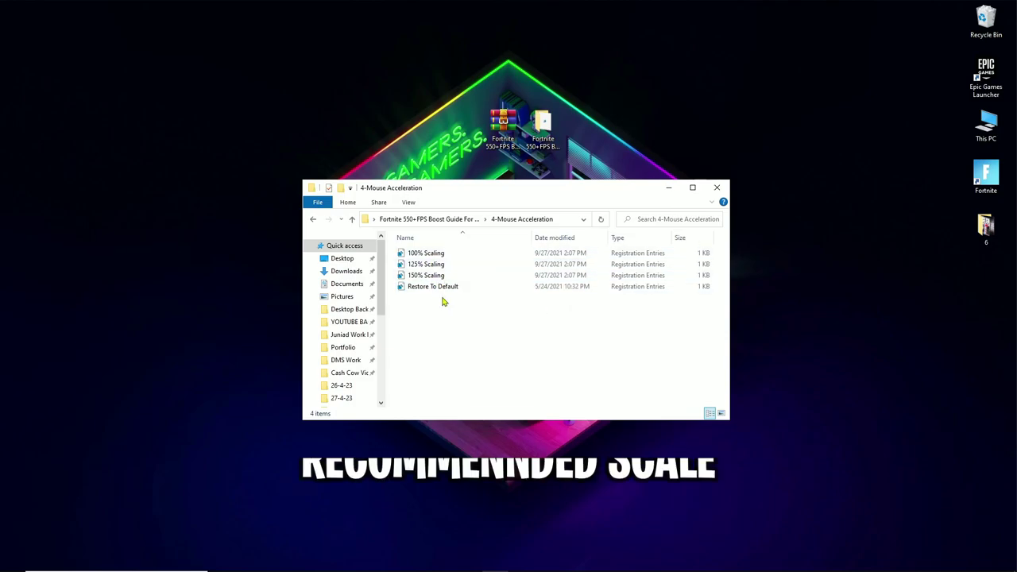
pyautogui.click(426, 253)
# - Choose 100% (Recommended) as the scale in the Windows display settings, and show the actions for the matching 100% Scaling registry file
pyautogui.rightClick(214, 230)
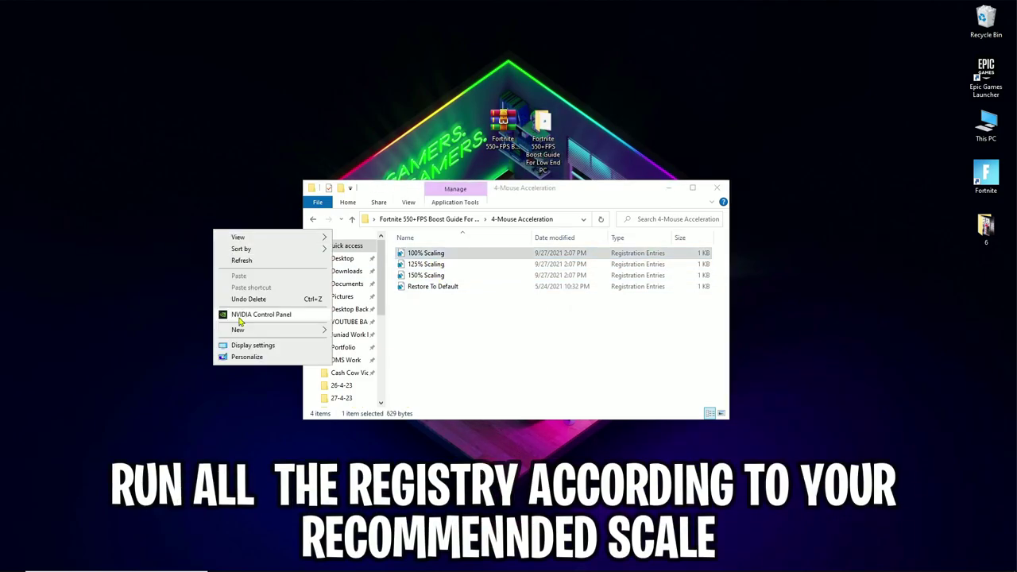
pyautogui.click(252, 345)
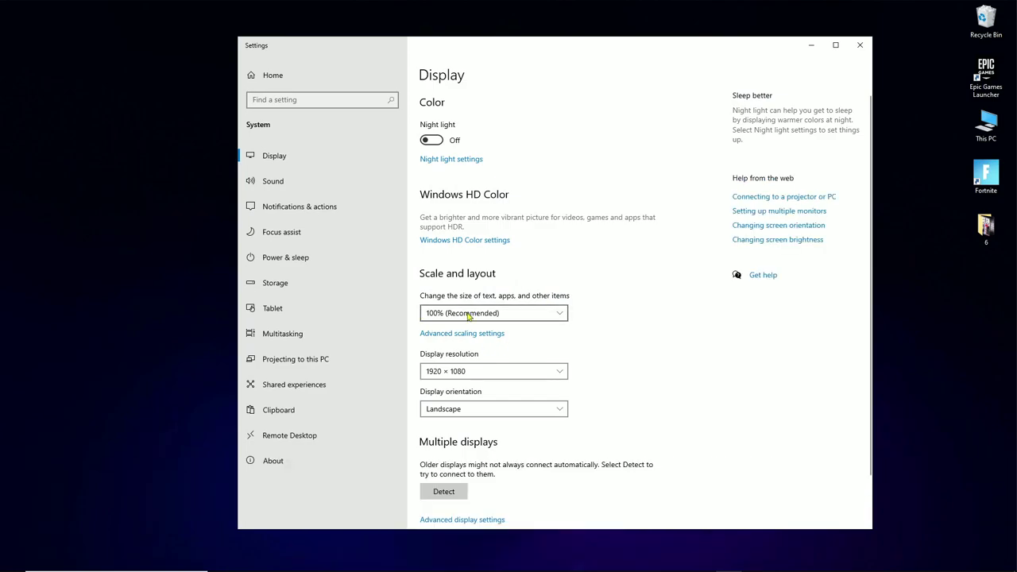
pyautogui.click(468, 315)
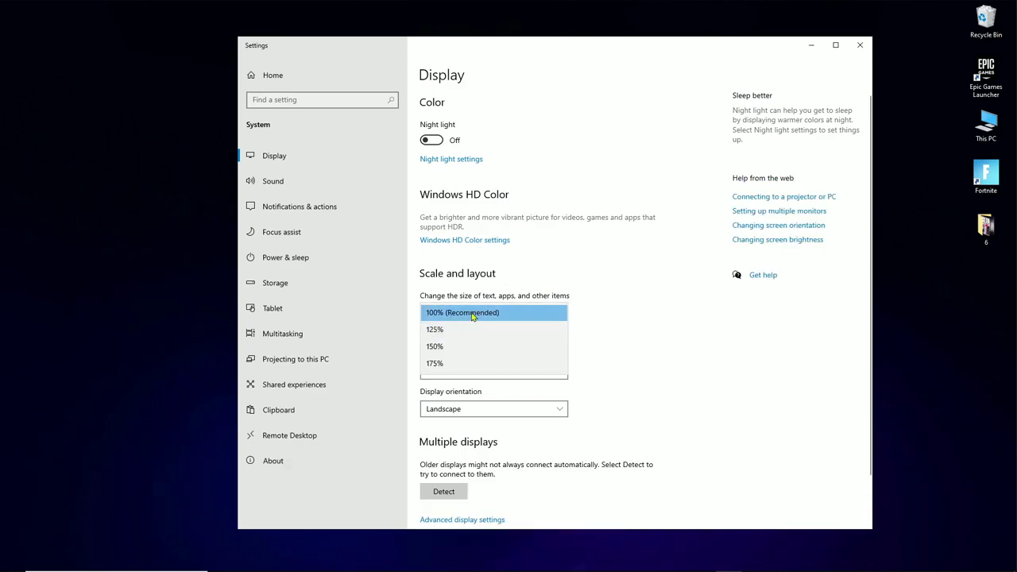
pyautogui.click(459, 313)
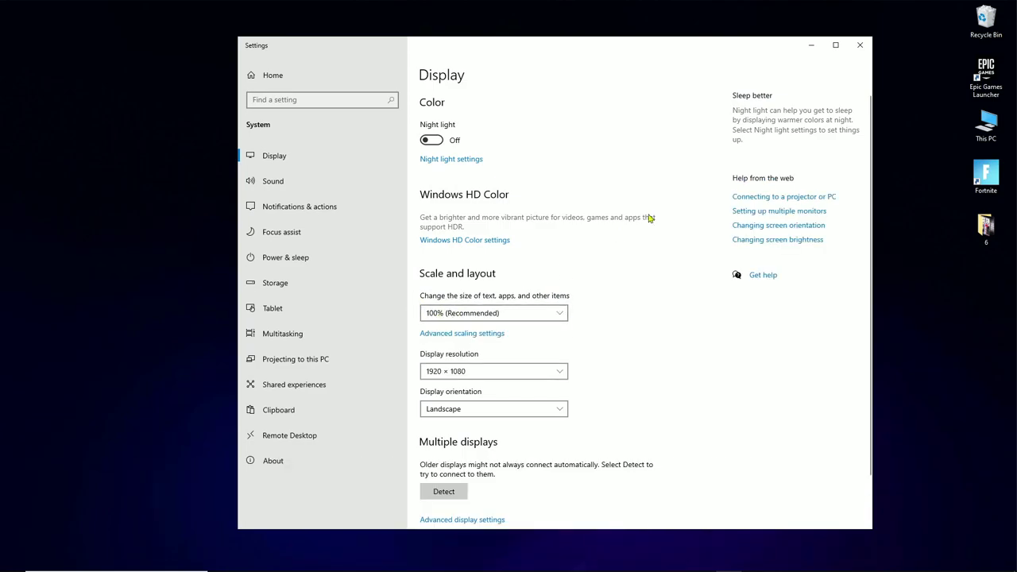
pyautogui.click(860, 45)
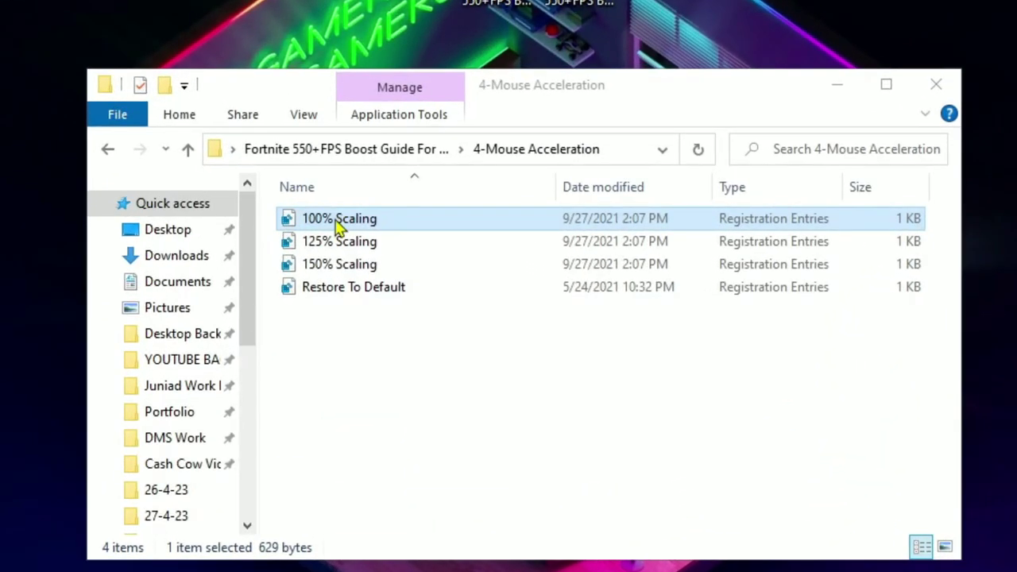
pyautogui.rightClick(335, 225)
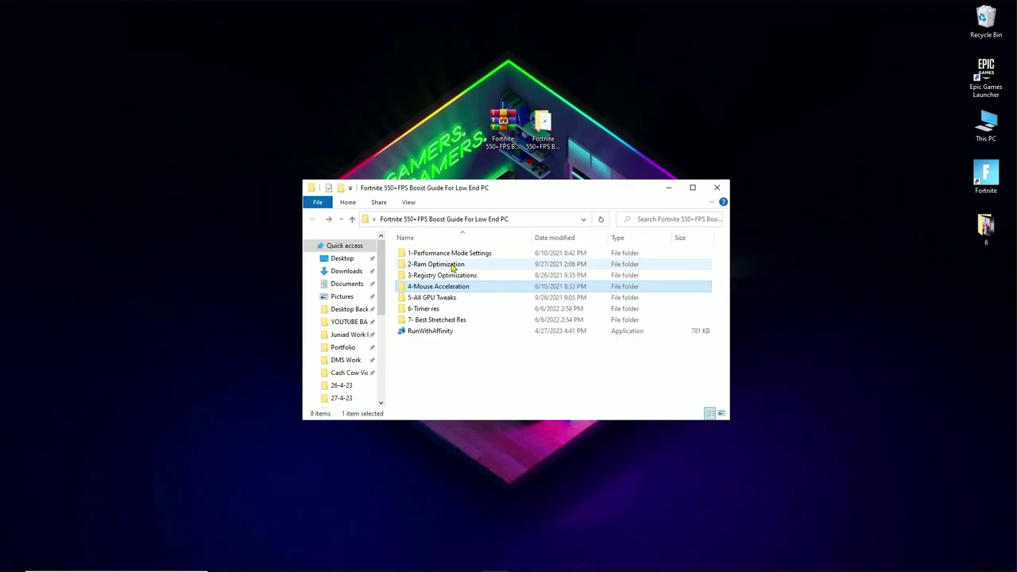
# - View the AMD settings reference image from All Gpu Settings in the 5-All GPU Tweaks folder
pyautogui.click(459, 300)
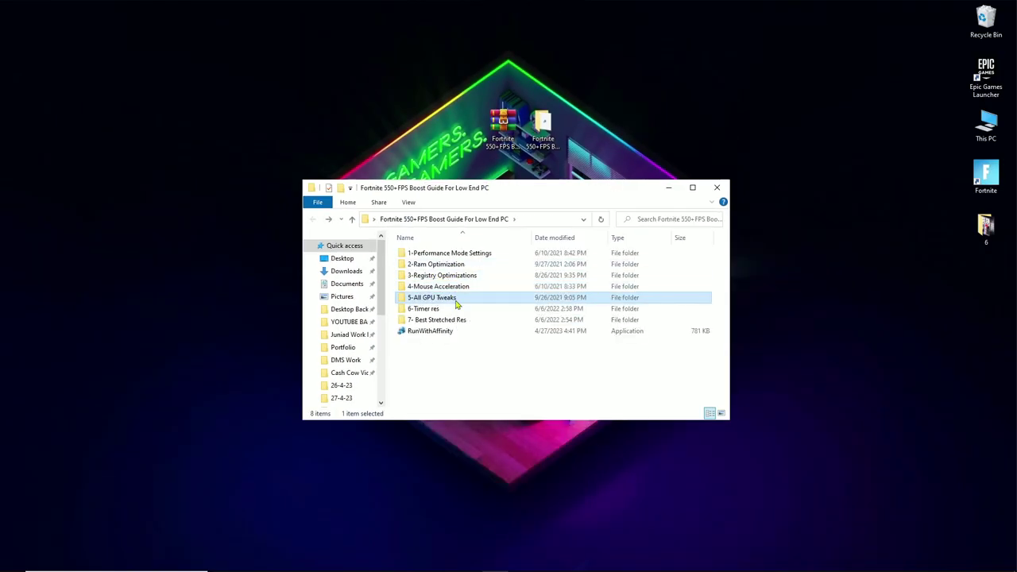
pyautogui.doubleClick(445, 298)
pyautogui.hotkey('ctrl', 'a')
pyautogui.click(426, 298)
pyautogui.doubleClick(432, 254)
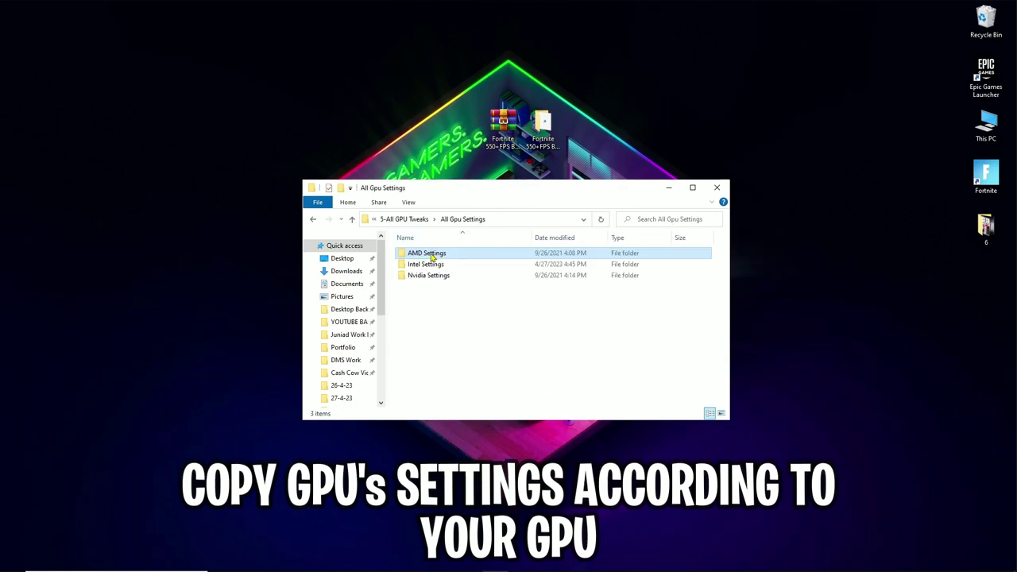
pyautogui.doubleClick(436, 256)
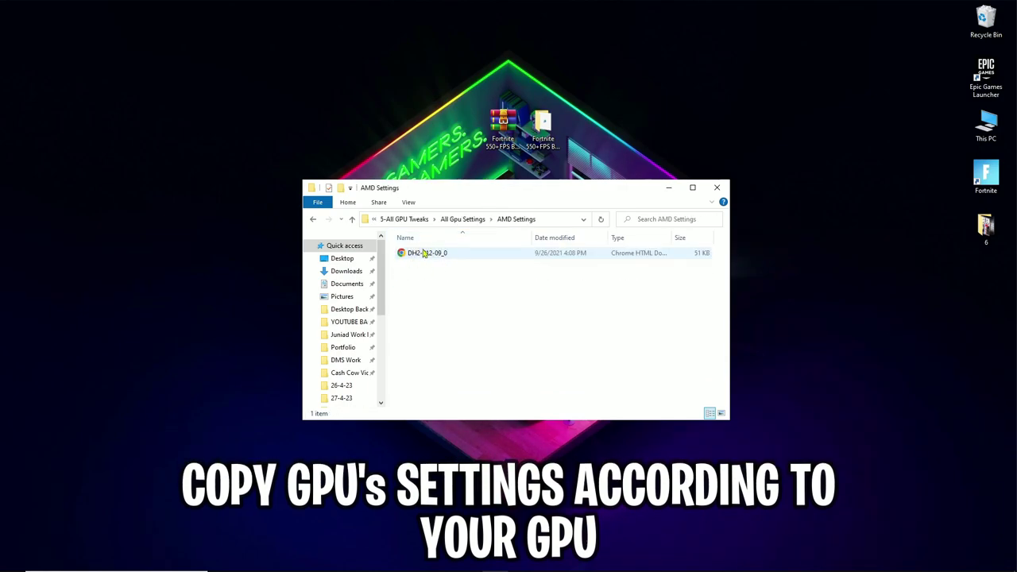
pyautogui.doubleClick(424, 256)
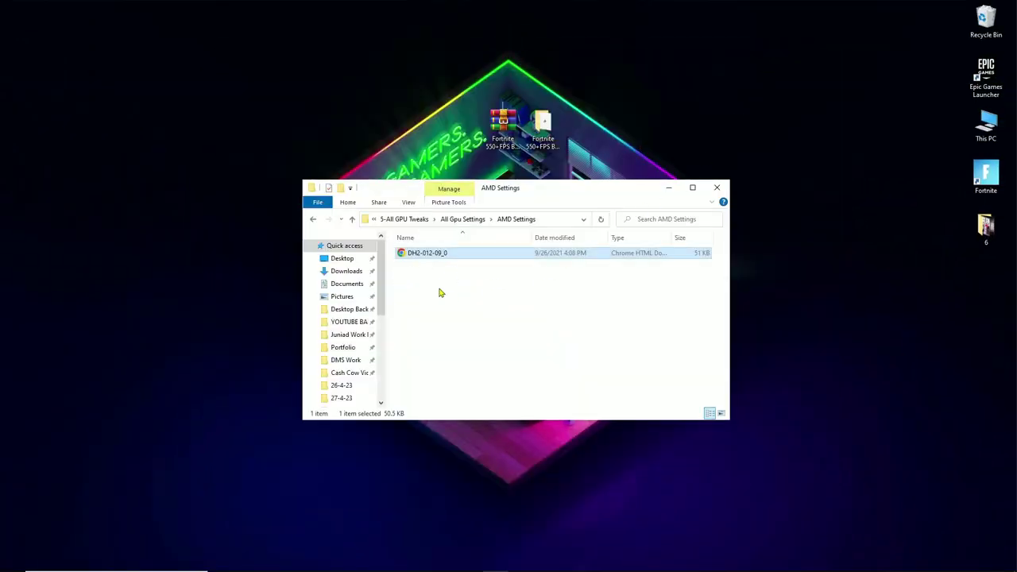
# - View the Intel graphics power settings image in the Intel Settings folder, and close it
pyautogui.press('BackSpace')
pyautogui.doubleClick(429, 264)
pyautogui.click(427, 254)
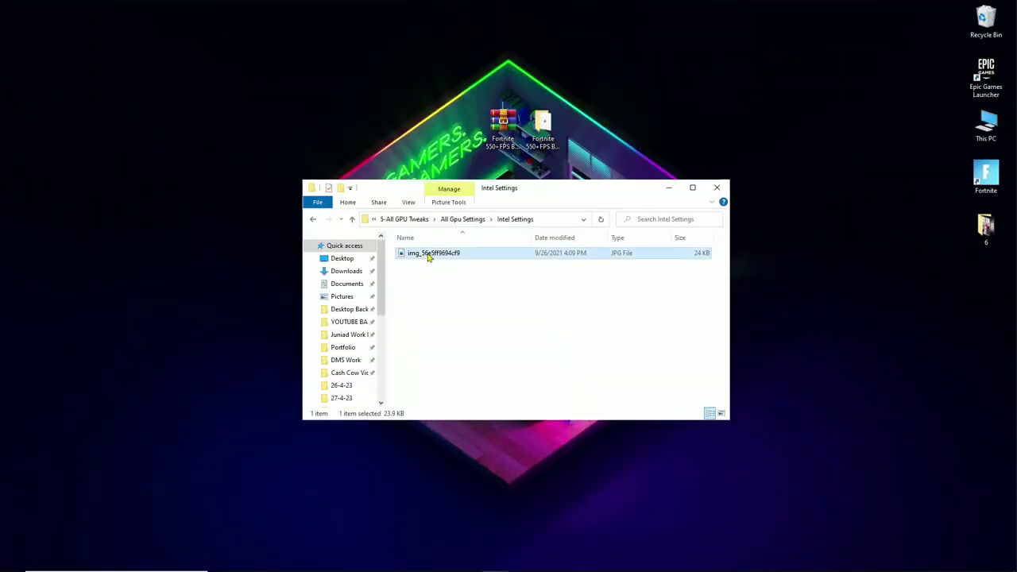
pyautogui.doubleClick(427, 254)
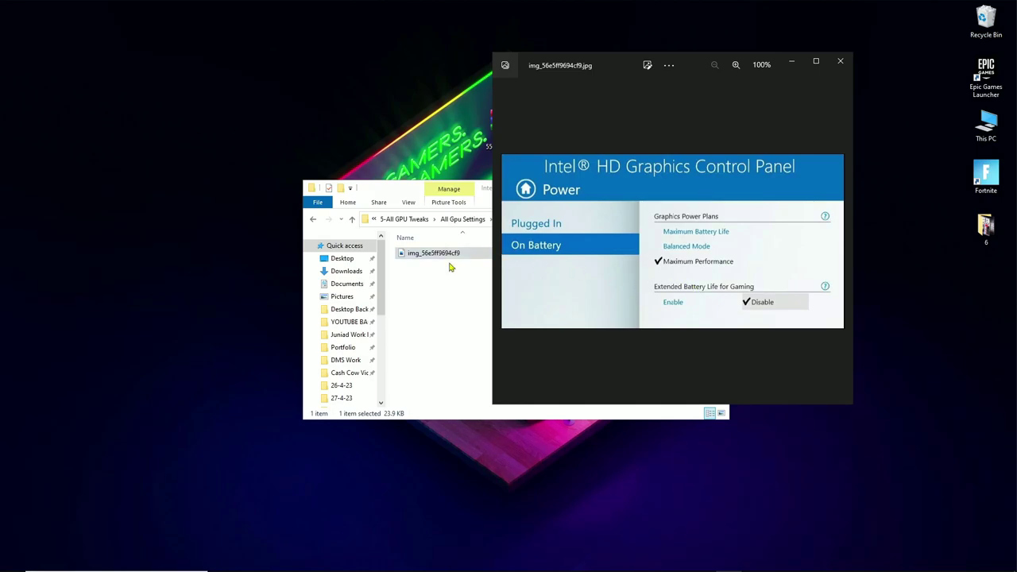
pyautogui.click(839, 61)
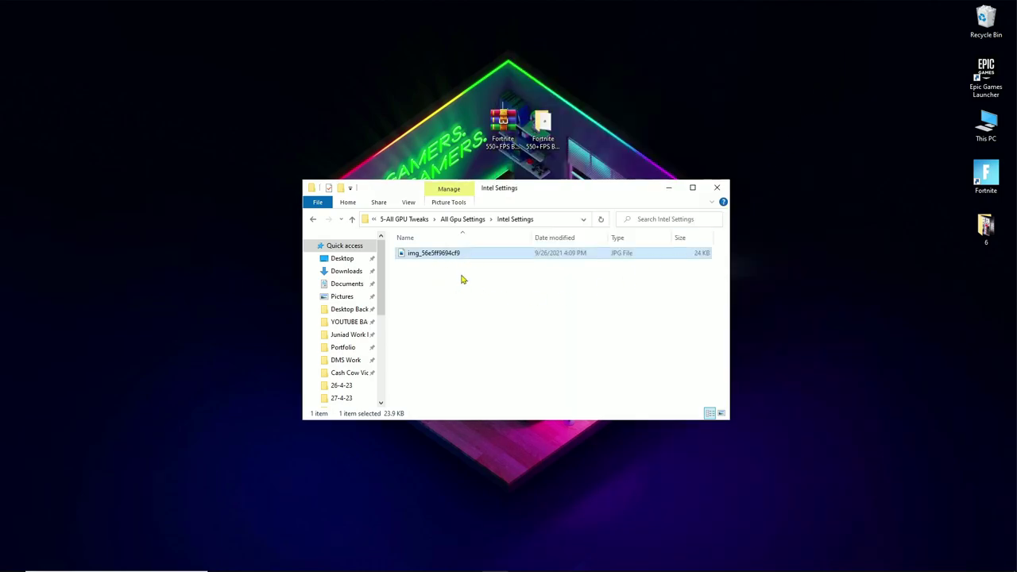
# - View the recommended NVIDIA Control Panel settings image in the Nvidia Settings folder, and close it
pyautogui.hotkey('alt', 'Up')
pyautogui.doubleClick(433, 278)
pyautogui.doubleClick(441, 255)
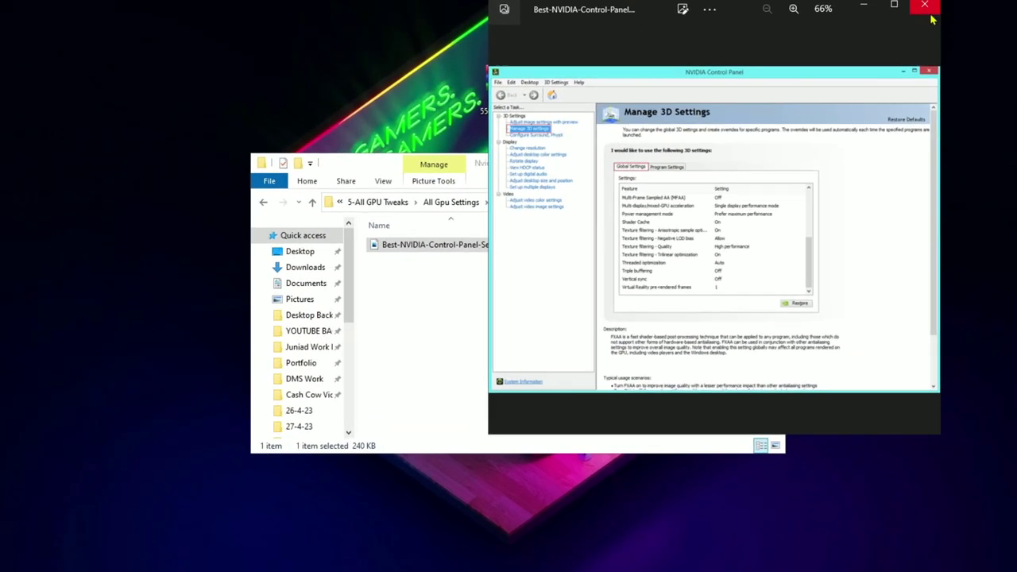
pyautogui.click(927, 5)
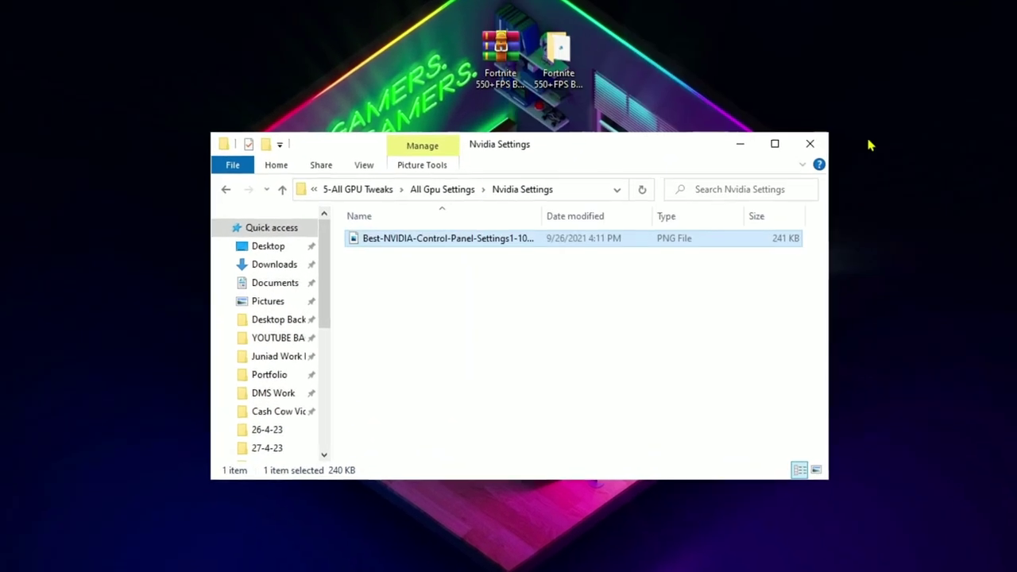
# - Return to the 5-All GPU Tweaks folder and select the AMD Thread Priority file, followed by the NVIDIA Thread Priority file
pyautogui.press('BackSpace')
pyautogui.press('BackSpace')
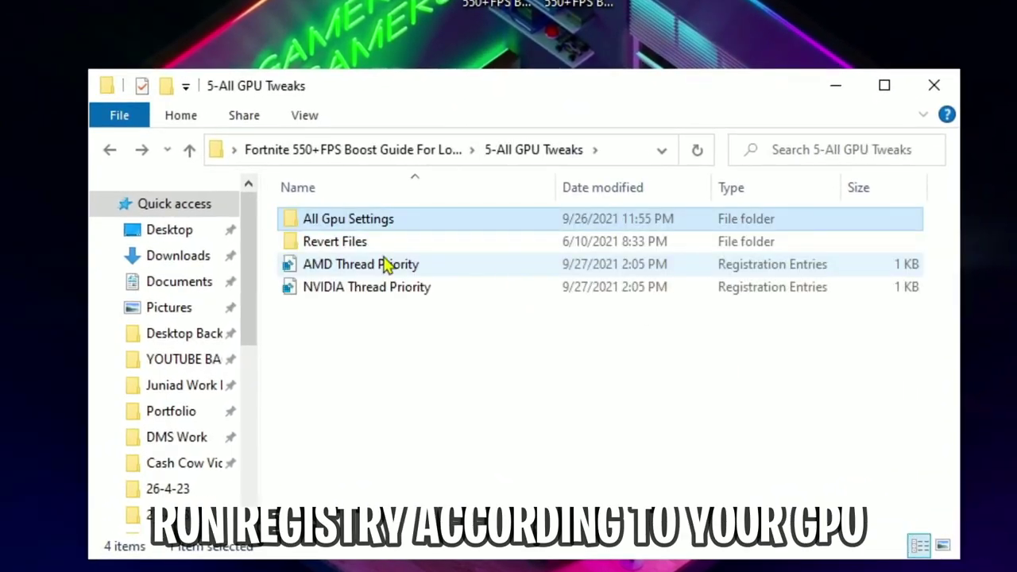
pyautogui.click(340, 267)
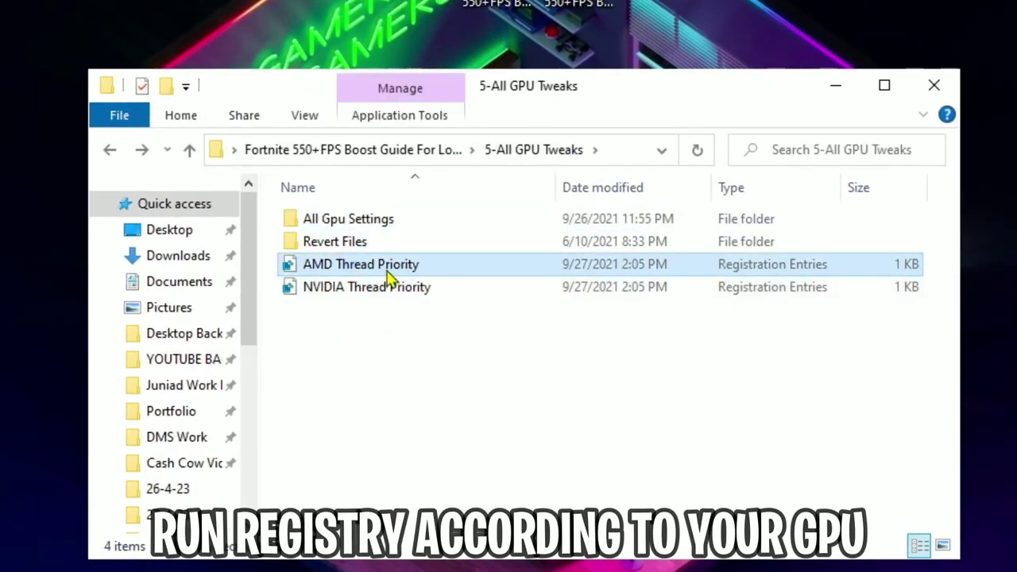
pyautogui.click(367, 288)
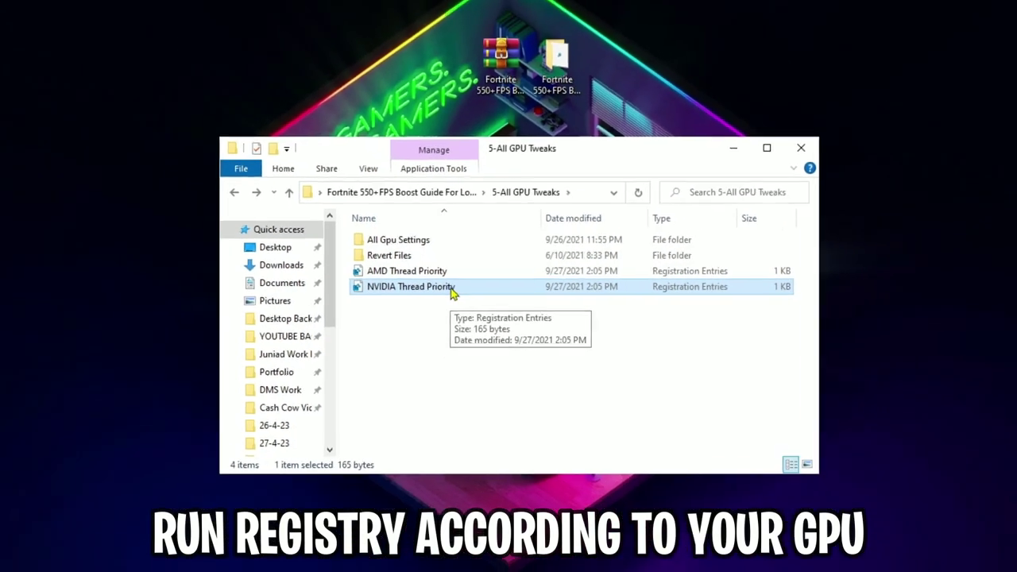
# - Open the Input Delay Fix Commands text file in the 6-Timer res folder of the boost guide
pyautogui.press('BackSpace')
pyautogui.doubleClick(425, 300)
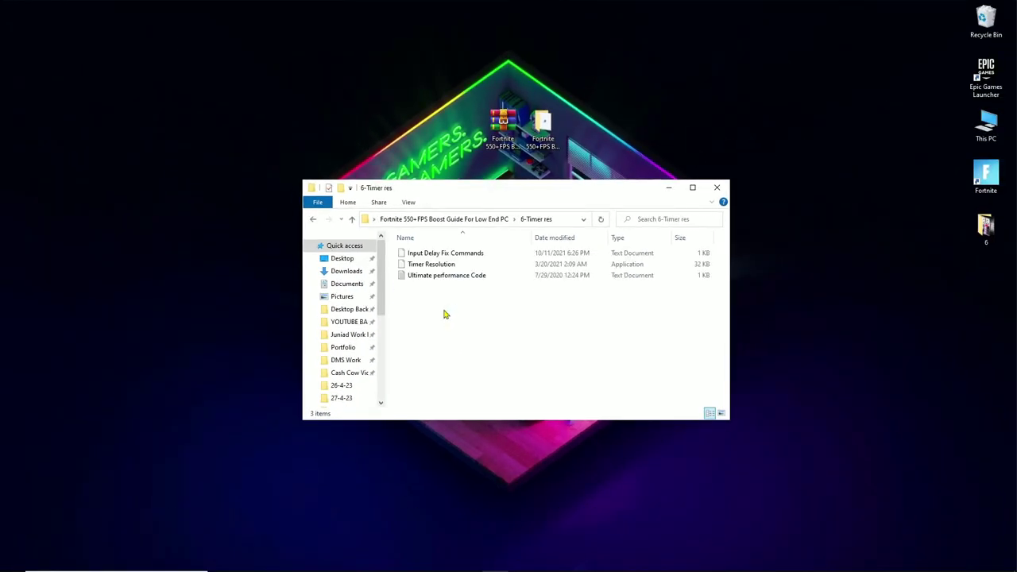
pyautogui.click(430, 254)
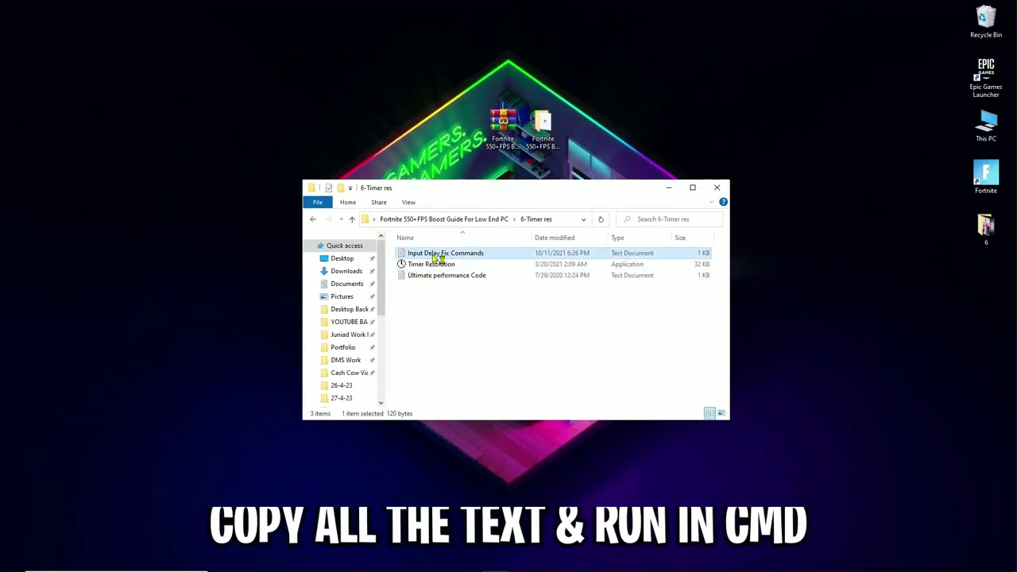
pyautogui.doubleClick(434, 256)
# - Copy the three bcdedit command lines below the COMMANDS heading in the Input Delay Fix Commands file
pyautogui.moveTo(782, 129); pyautogui.dragTo(579, 119)
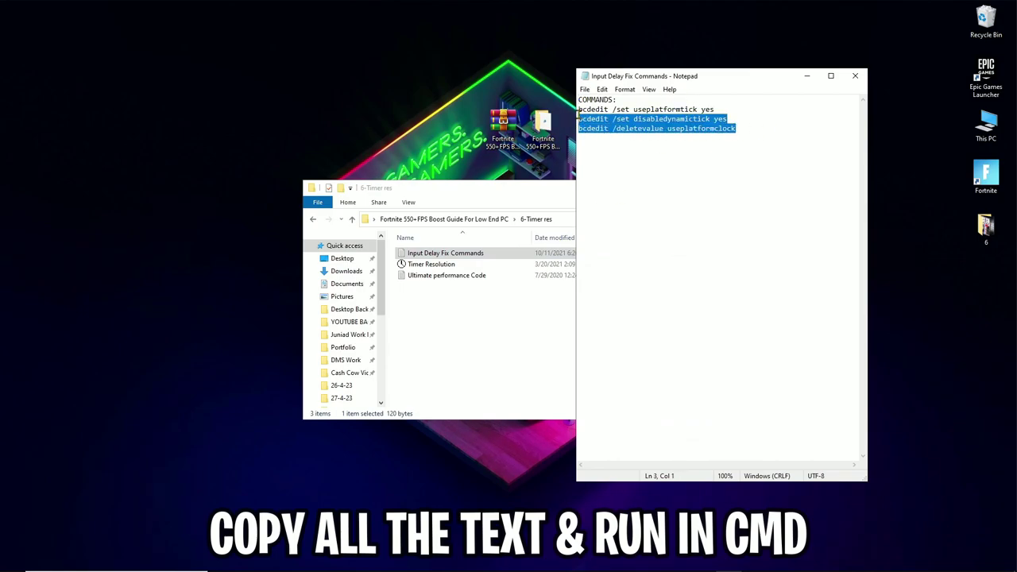
pyautogui.click(579, 109)
pyautogui.moveTo(753, 129); pyautogui.dragTo(579, 109)
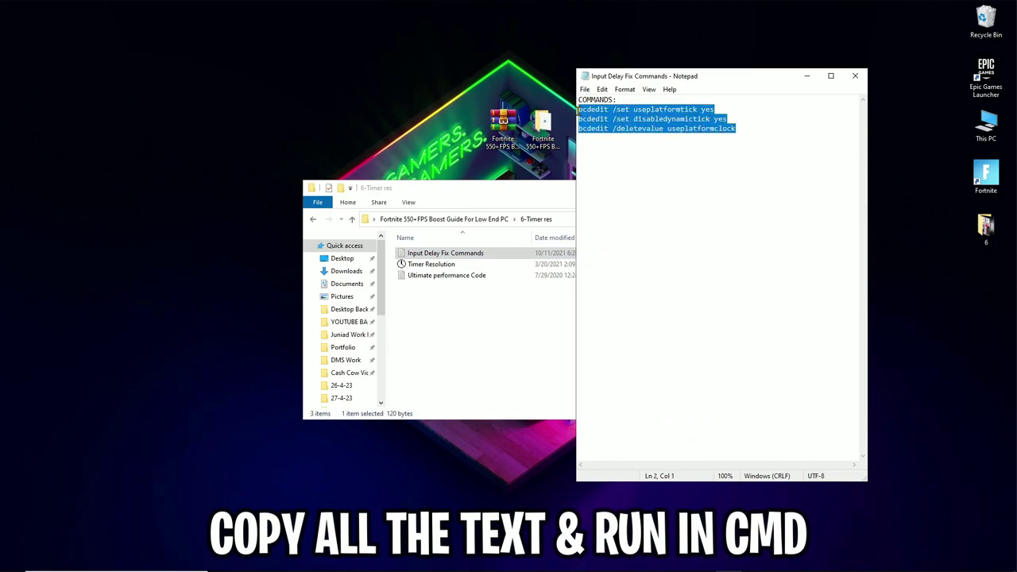
pyautogui.rightClick(667, 115)
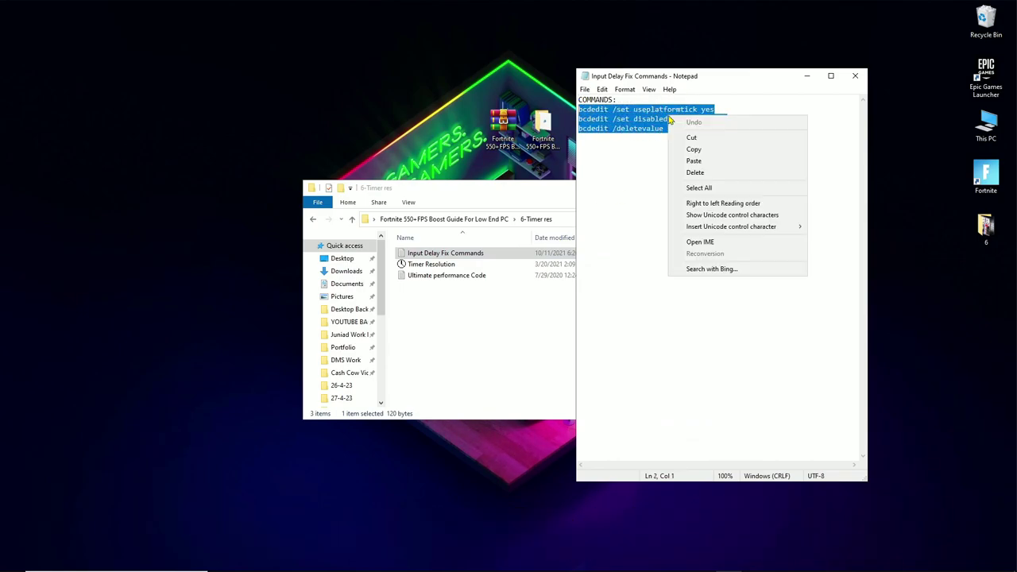
pyautogui.click(694, 150)
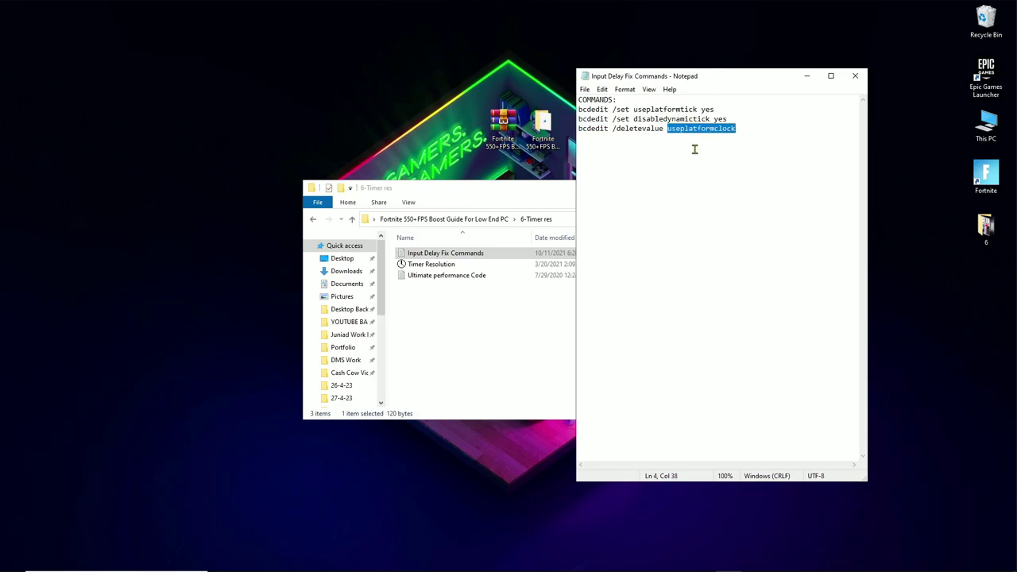
# - Run the three copied bcdedit commands in Command Prompt as administrator, and close it along with the commands file
pyautogui.press('super')
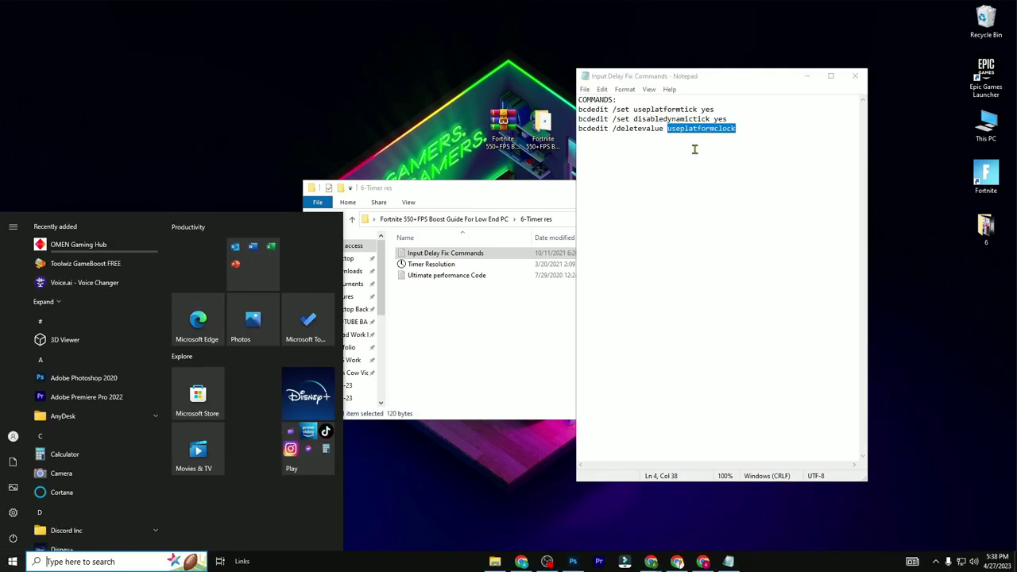
pyautogui.write('CMD')
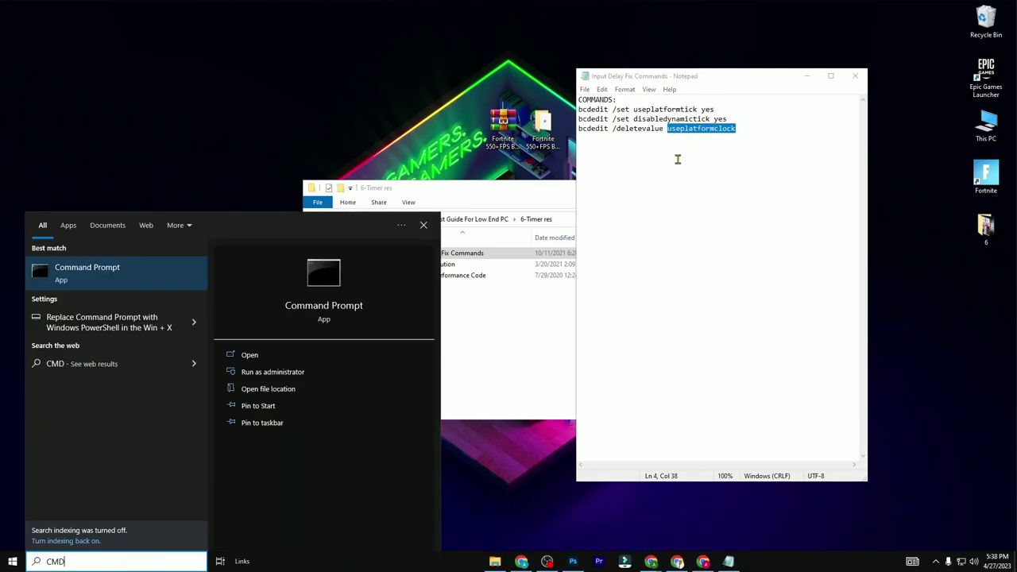
pyautogui.click(249, 372)
pyautogui.click(463, 353)
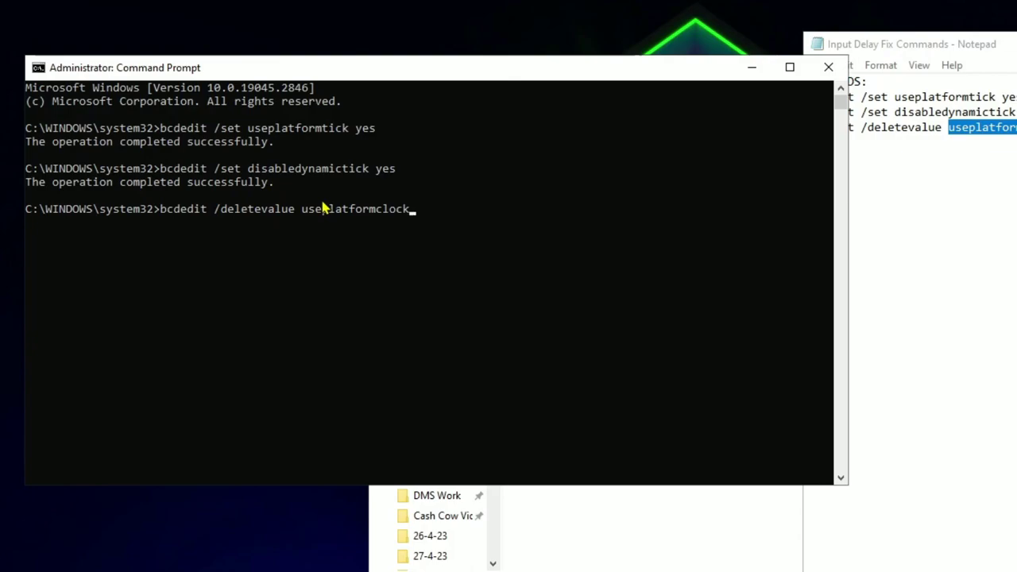
pyautogui.press('Return')
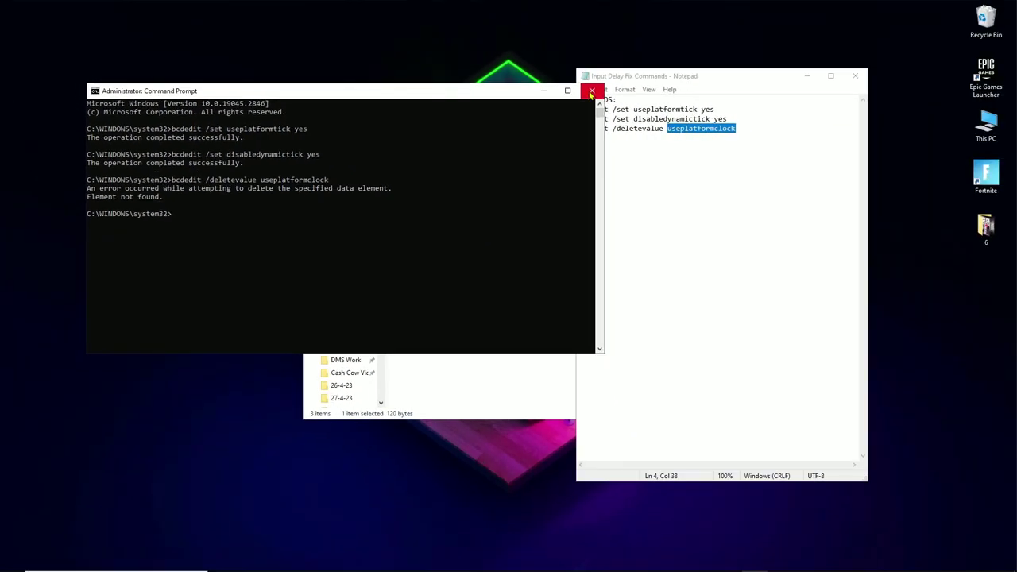
pyautogui.click(828, 66)
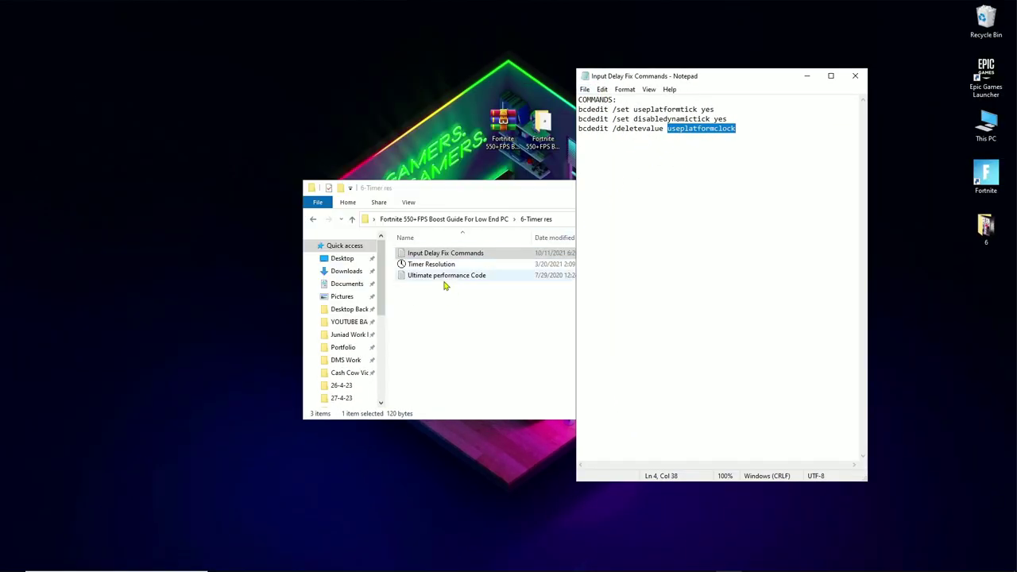
pyautogui.click(855, 76)
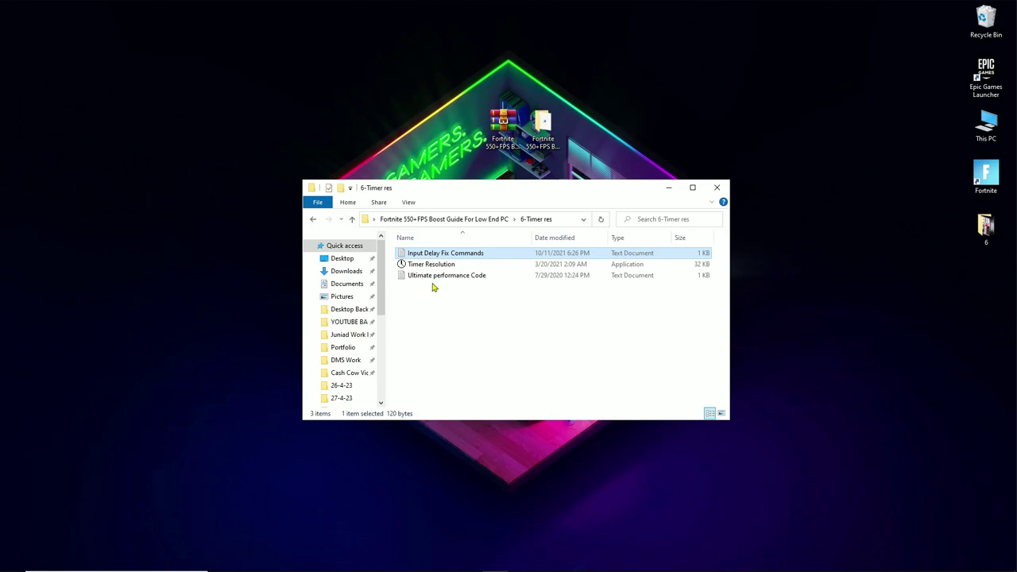
# - Open the Ultimate performance Code text file in 6-Timer res and copy its whole powercfg command
pyautogui.doubleClick(436, 276)
pyautogui.hotkey('ctrl', 'a')
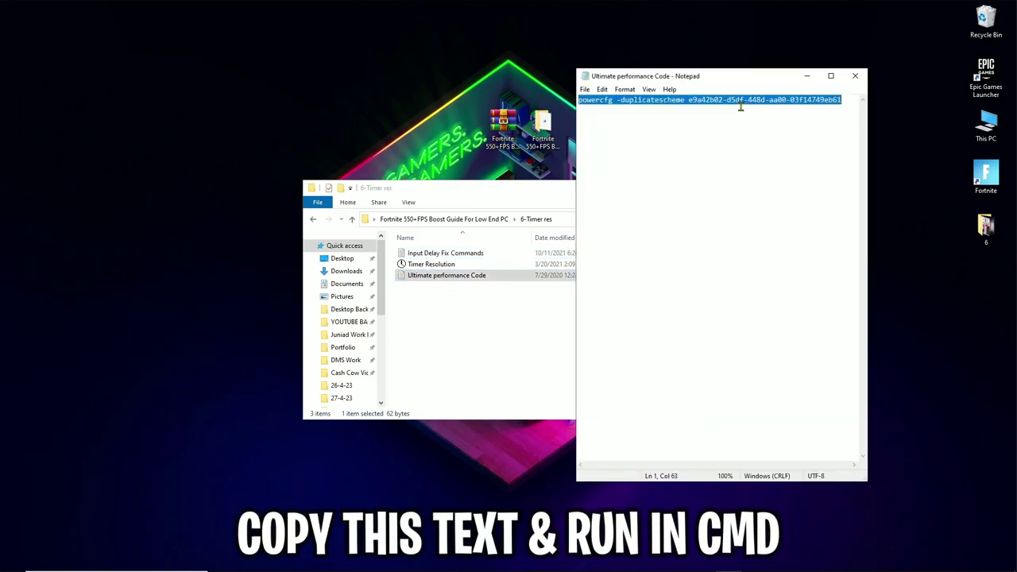
pyautogui.rightClick(658, 101)
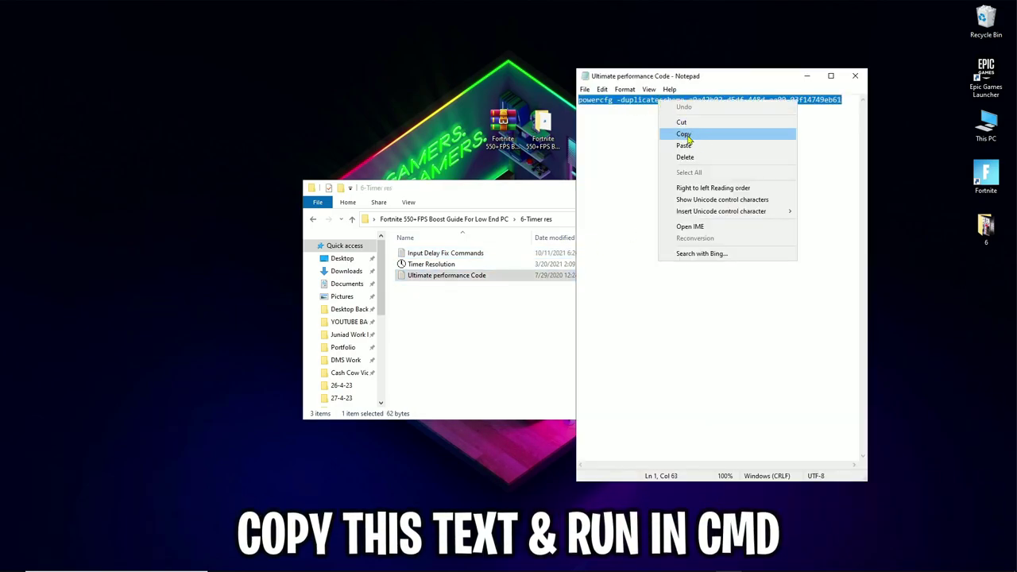
pyautogui.click(685, 134)
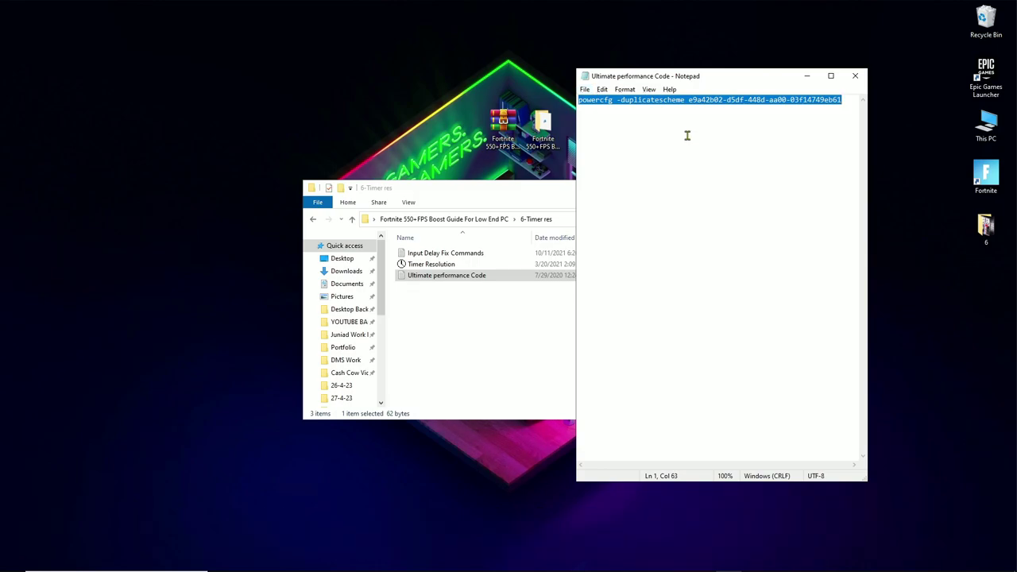
# - Switch to a new Command Prompt running as administrator and allow it to make changes to the device
pyautogui.press('super')
pyautogui.write('CMD')
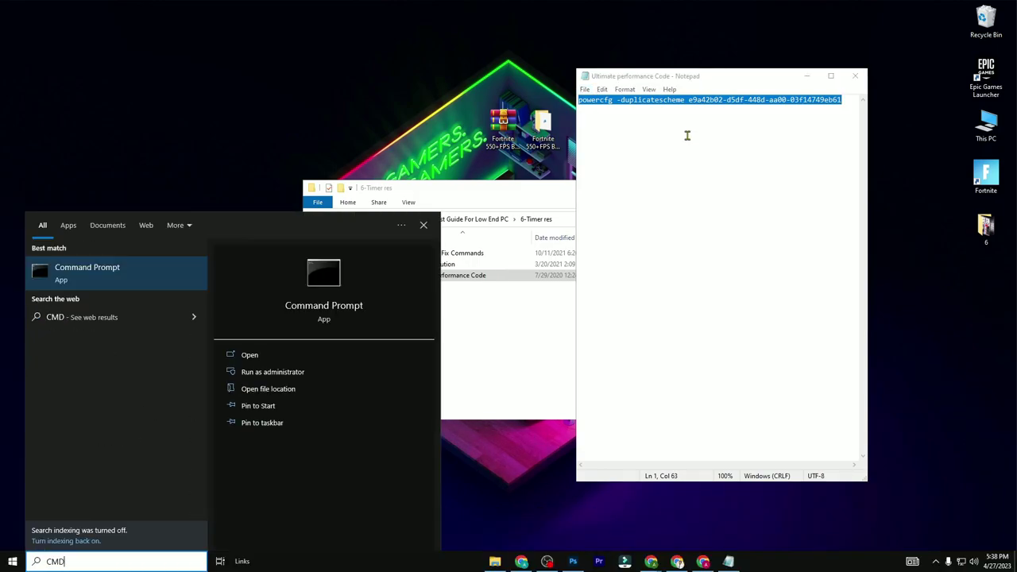
pyautogui.click(272, 372)
pyautogui.click(484, 343)
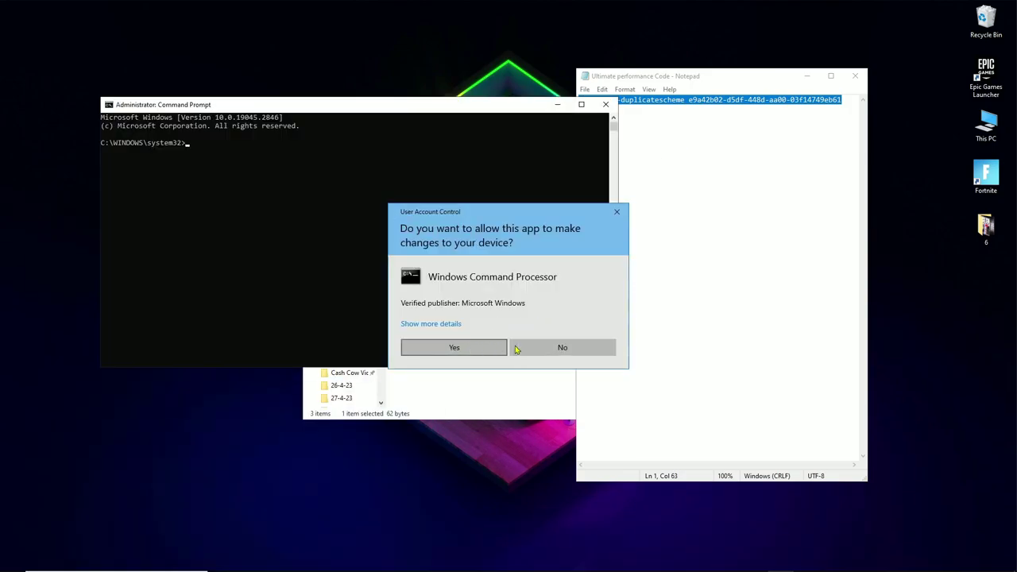
pyautogui.click(467, 351)
# - Run powercfg -duplicatescheme e9a42b02-d5df-448d-aa00-03f14749eb61, and close both Command Prompt windows and the code file
pyautogui.hotkey('ctrl', 'v')
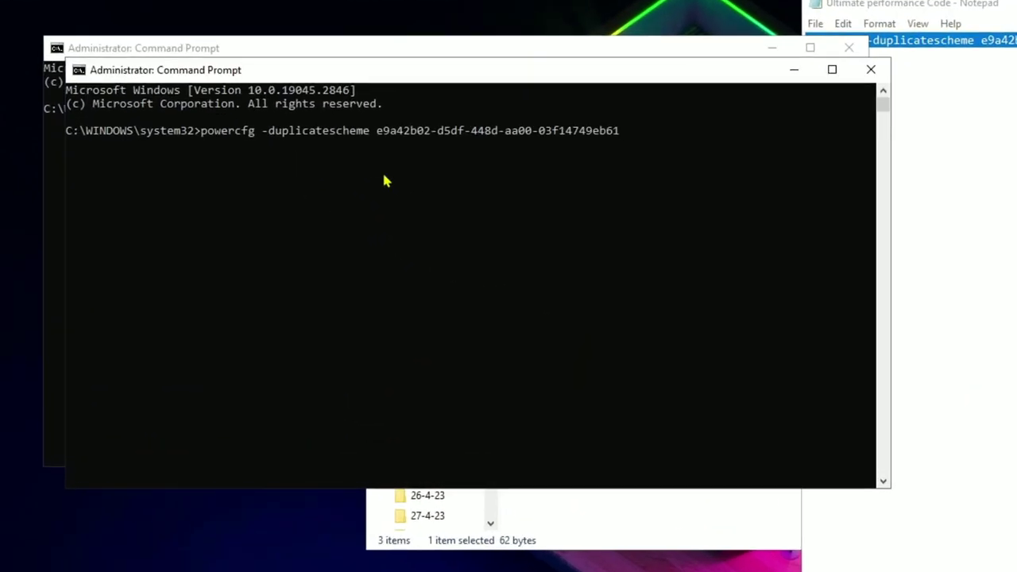
pyautogui.press('Return')
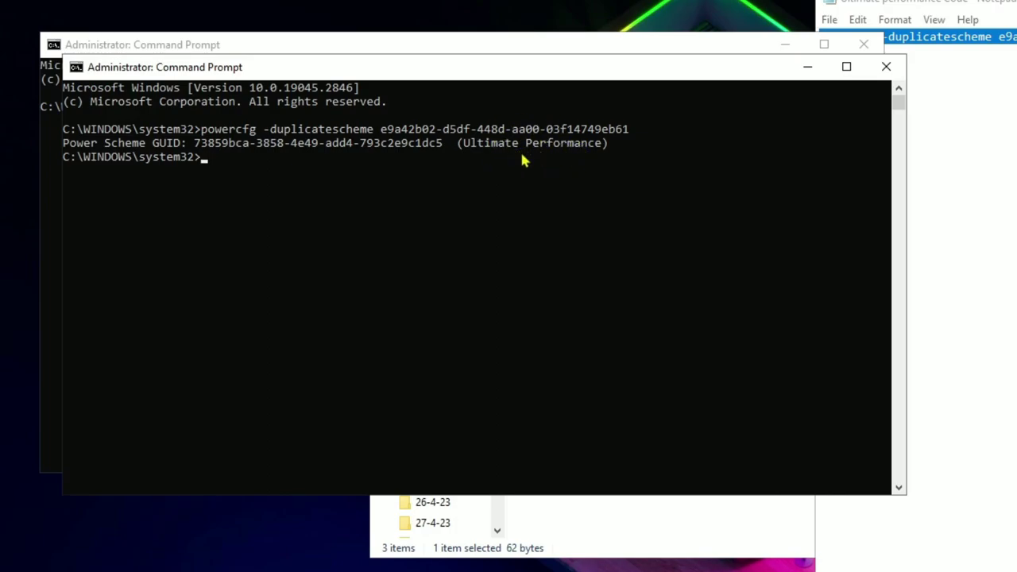
pyautogui.click(886, 66)
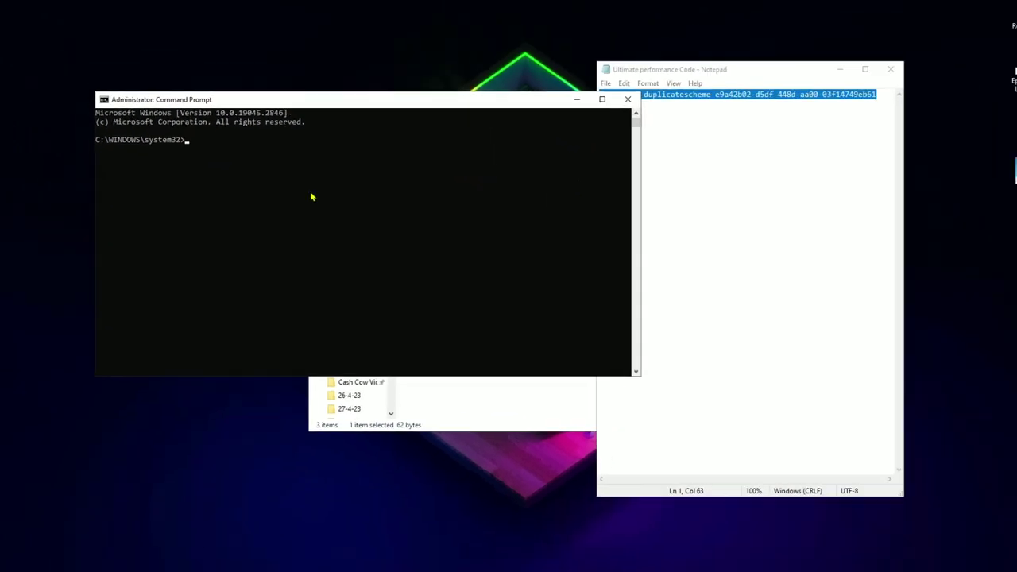
pyautogui.click(863, 44)
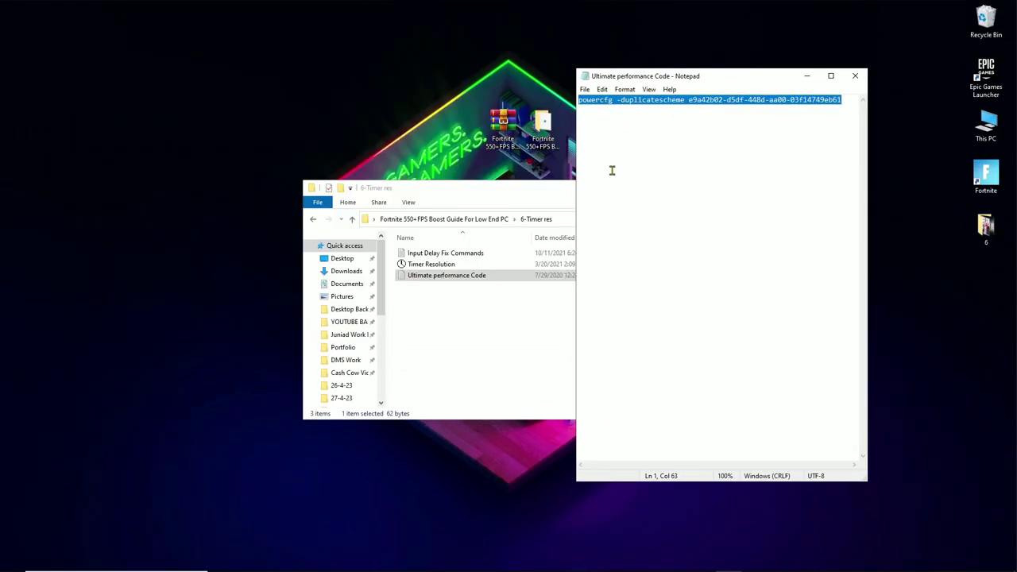
pyautogui.click(855, 76)
# - Launch Timer Resolution from the 6-Timer res folder, set the timer to Maximum, and minimize its window
pyautogui.click(429, 264)
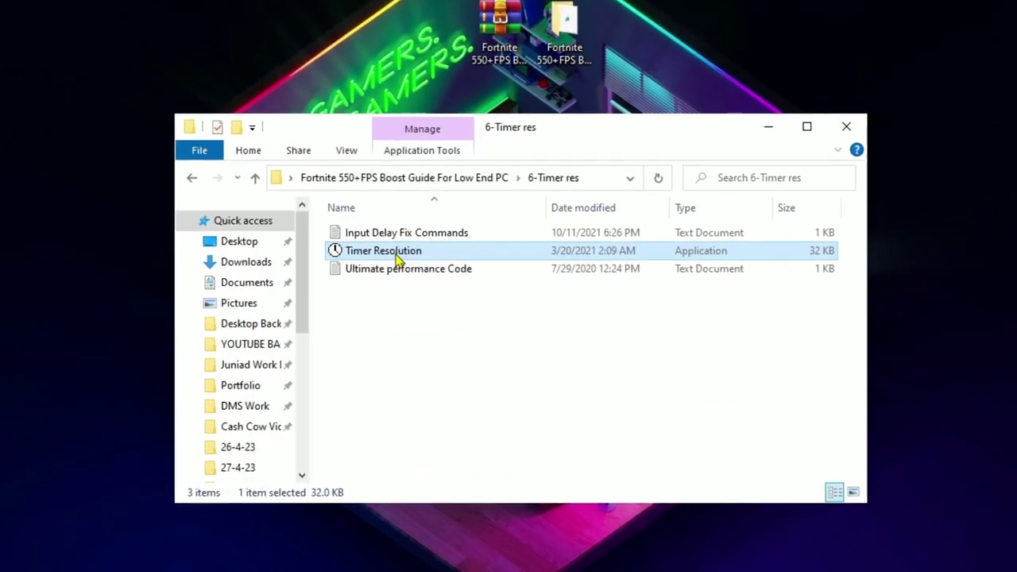
pyautogui.doubleClick(400, 260)
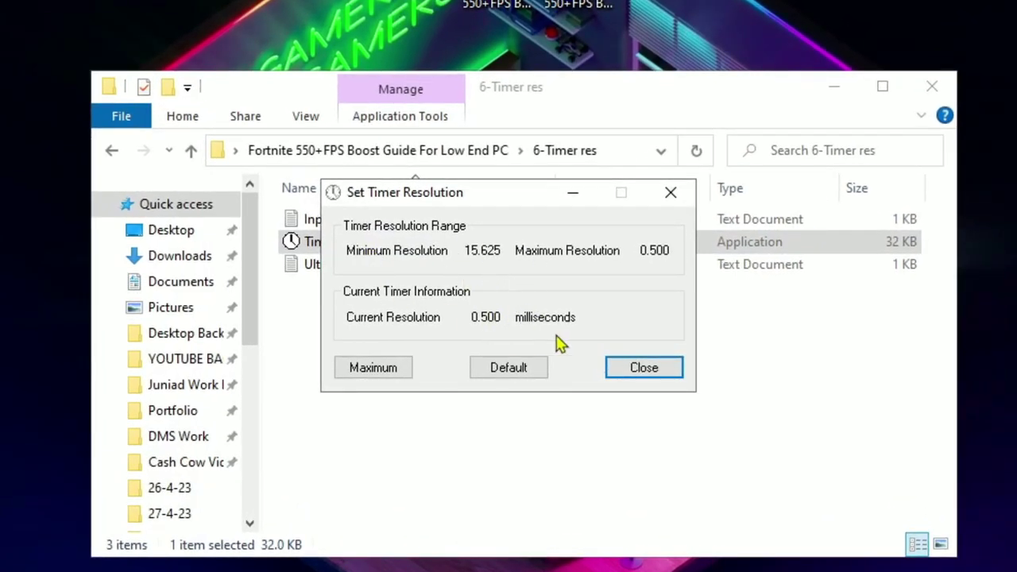
pyautogui.press('Tab')
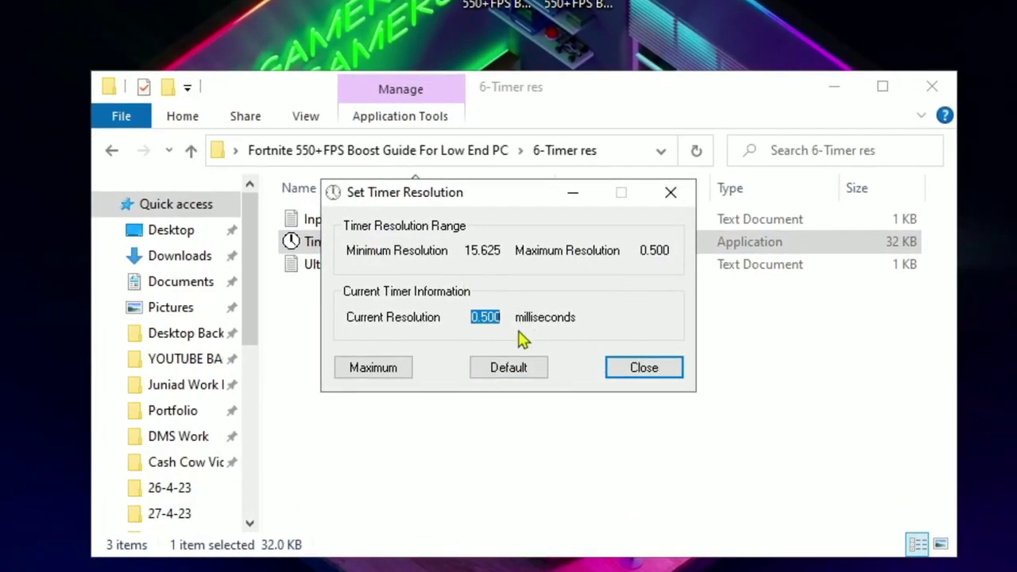
pyautogui.click(510, 368)
pyautogui.click(389, 372)
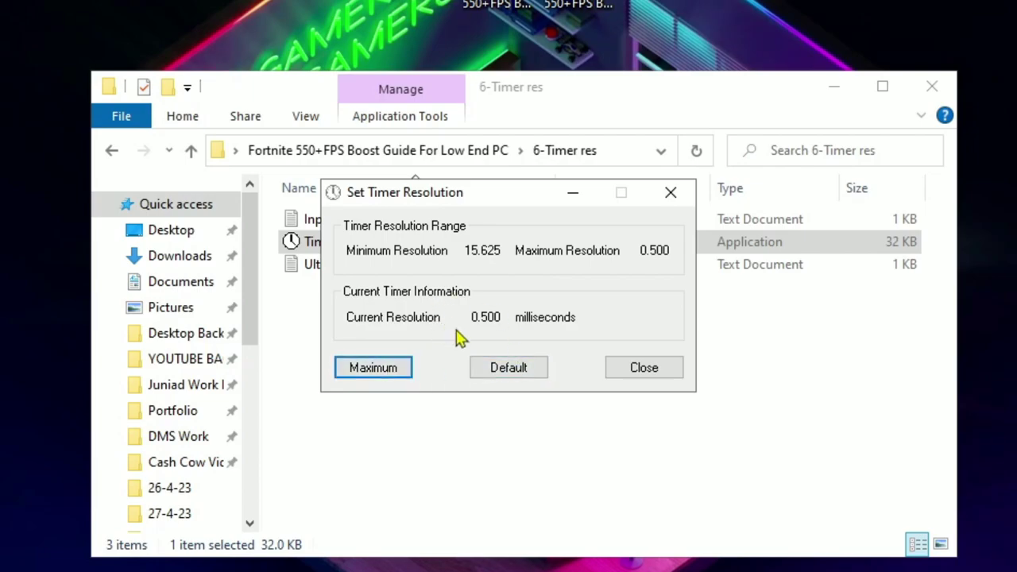
pyautogui.doubleClick(477, 318)
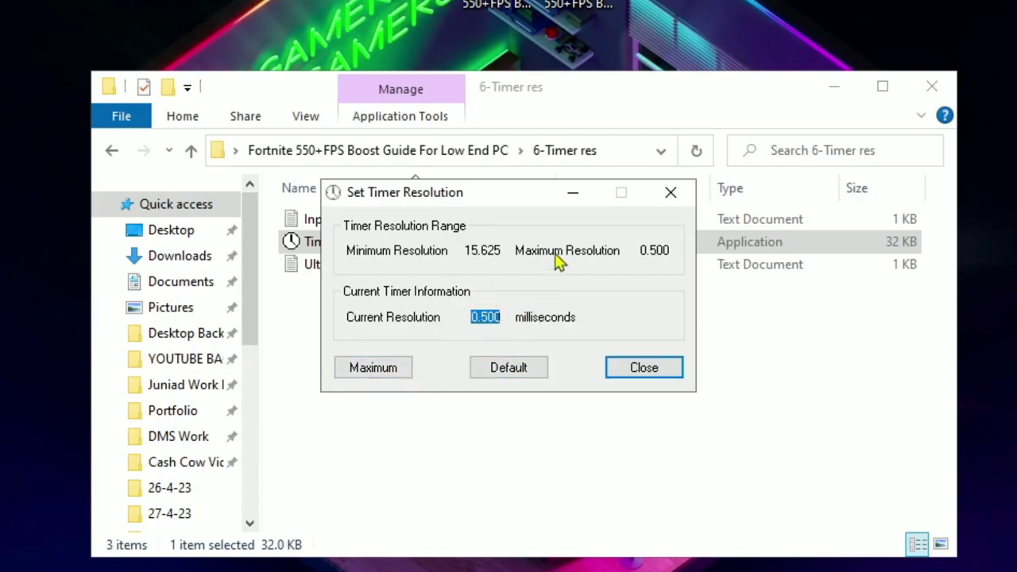
pyautogui.click(573, 192)
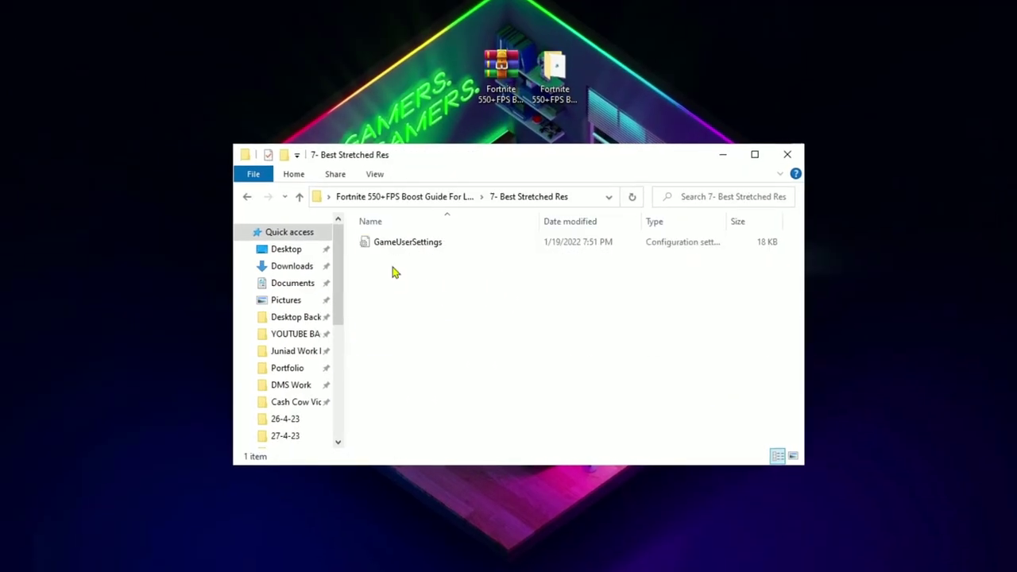
# - Copy the GameUserSettings configuration file from the 7- Best Stretched Res folder
pyautogui.click(409, 243)
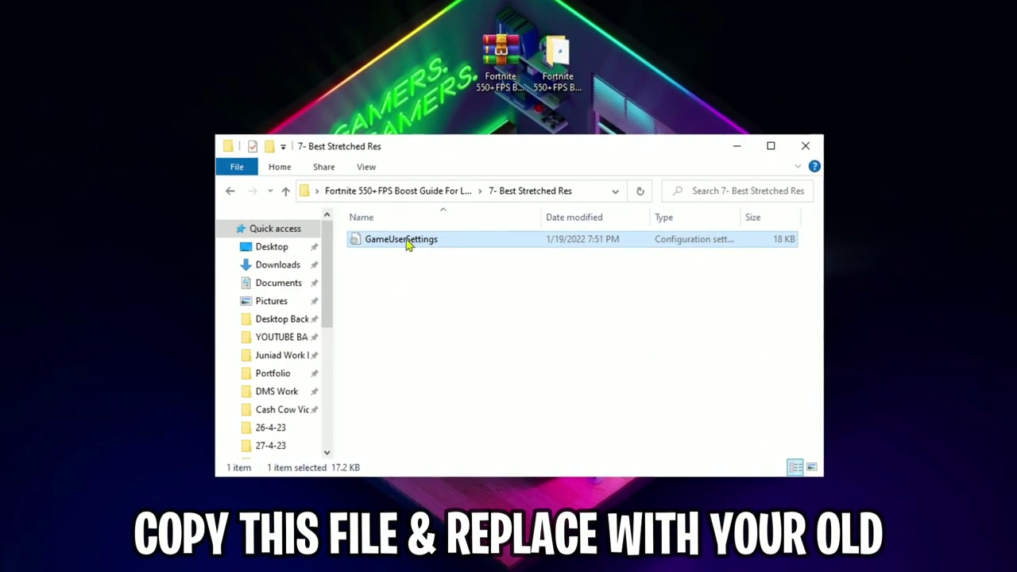
pyautogui.rightClick(455, 239)
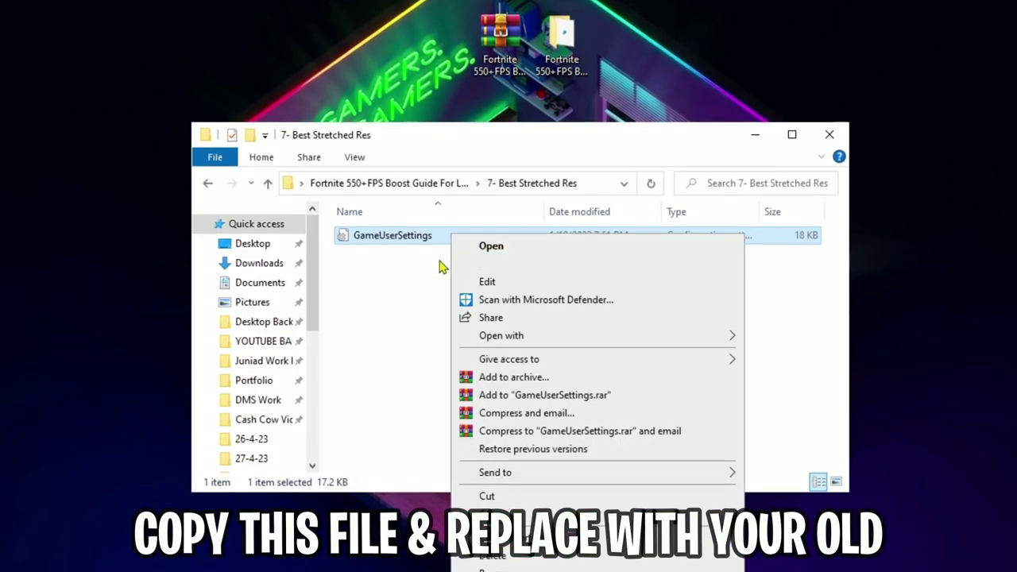
pyautogui.click(489, 513)
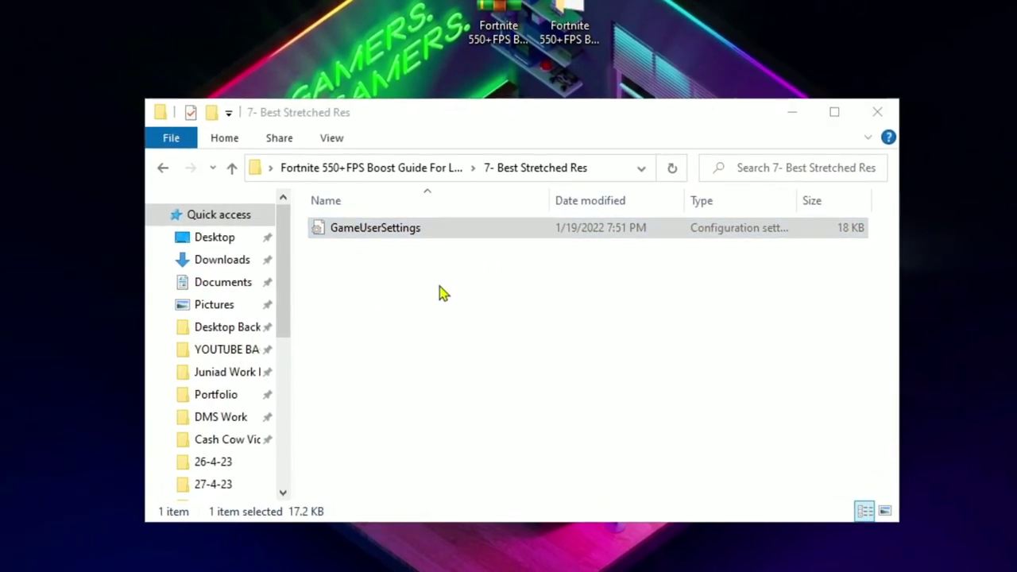
# - Open the appdata folder through the Windows Run dialog
pyautogui.press('super+r')
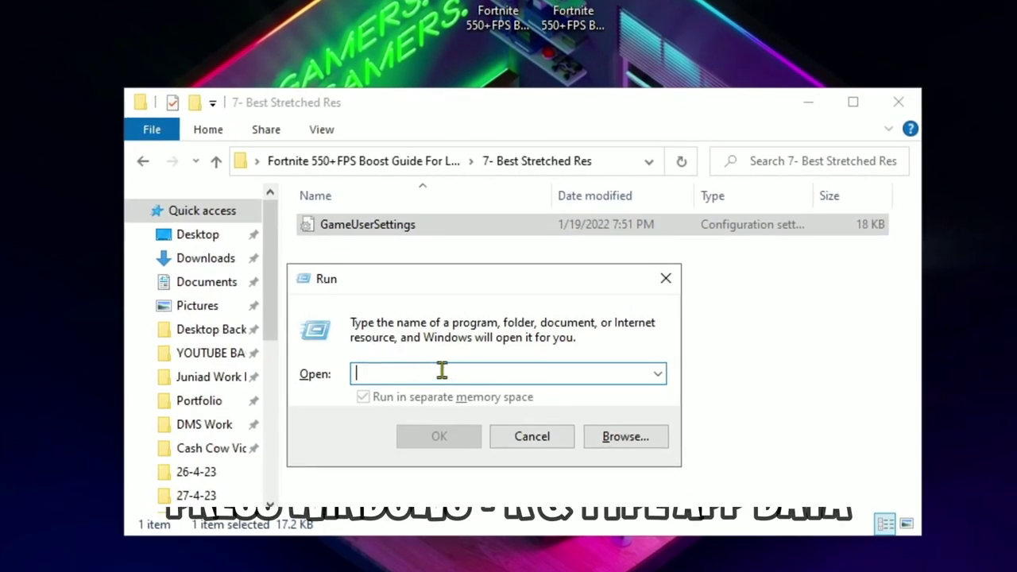
pyautogui.write('AP')
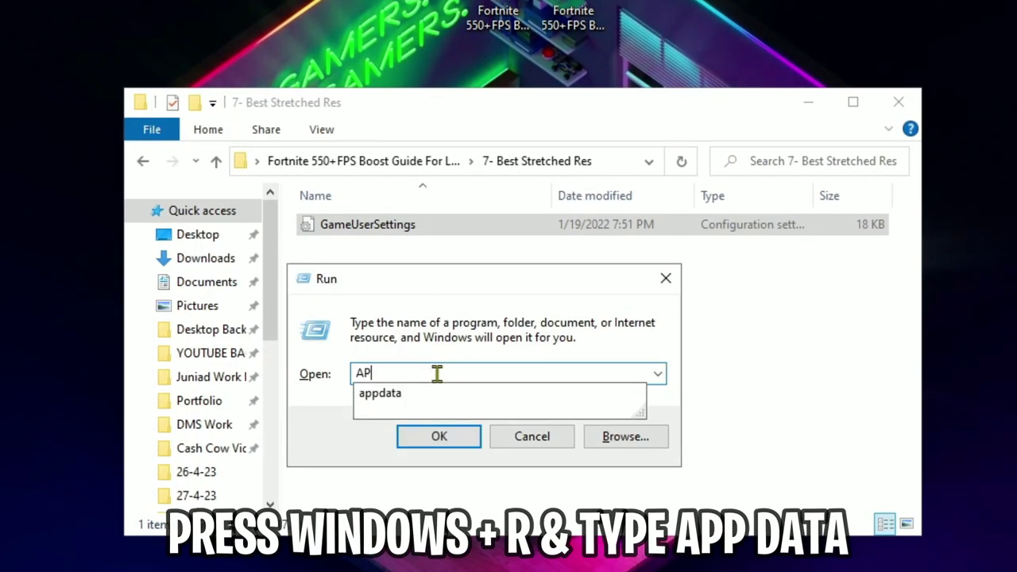
pyautogui.click(383, 393)
pyautogui.click(438, 439)
# - Browse from AppData to the Local\FortniteGame\Saved\Config\WindowsClient folder
pyautogui.click(400, 256)
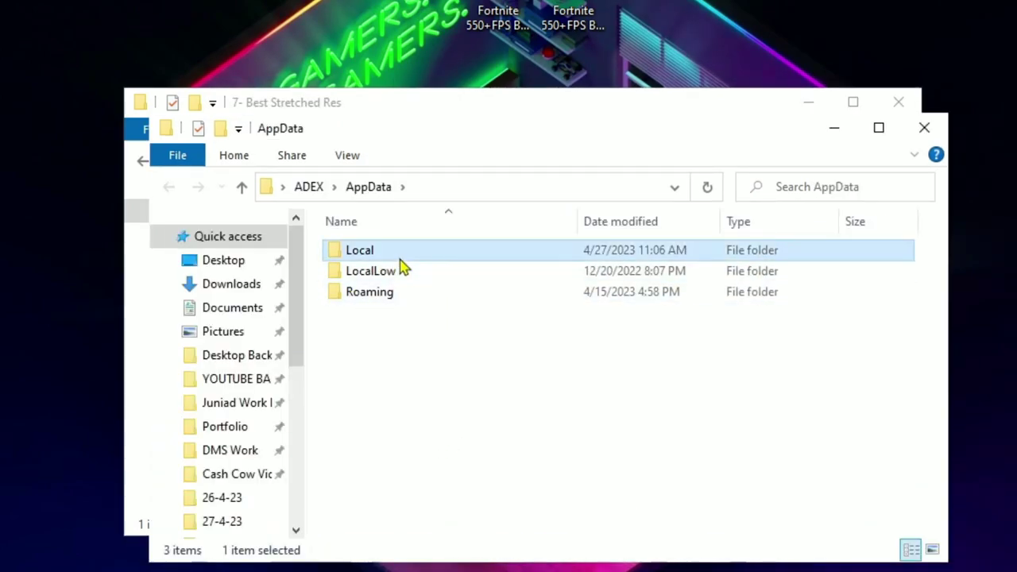
pyautogui.doubleClick(400, 254)
pyautogui.scroll(-1, 395, 508)
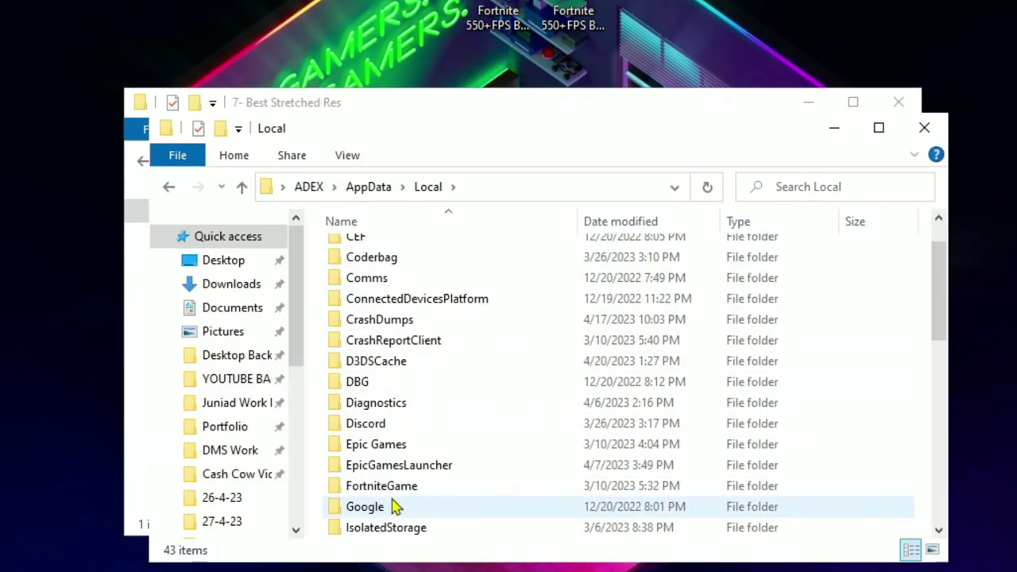
pyautogui.doubleClick(401, 485)
pyautogui.doubleClick(400, 252)
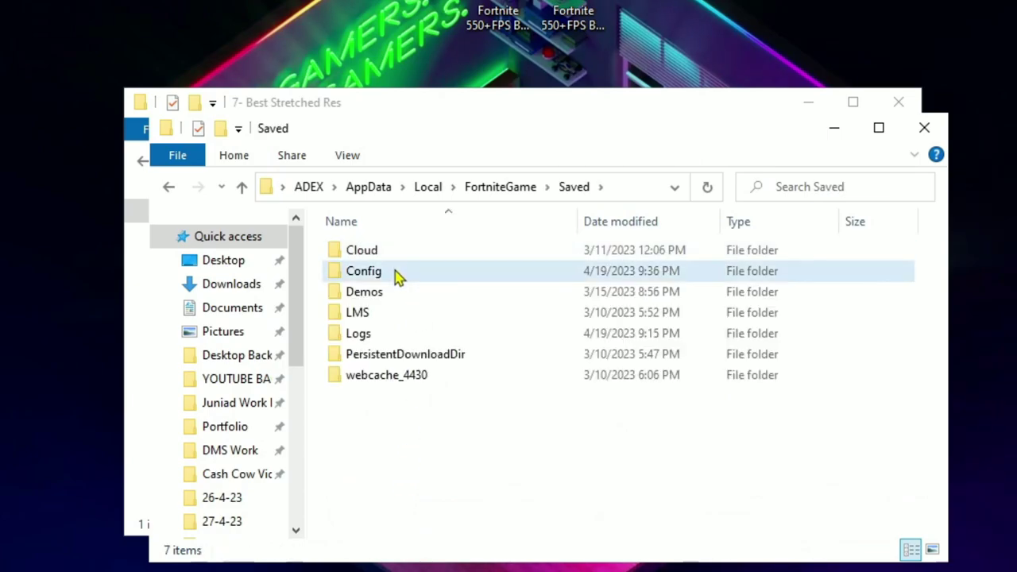
pyautogui.doubleClick(398, 274)
pyautogui.doubleClick(401, 274)
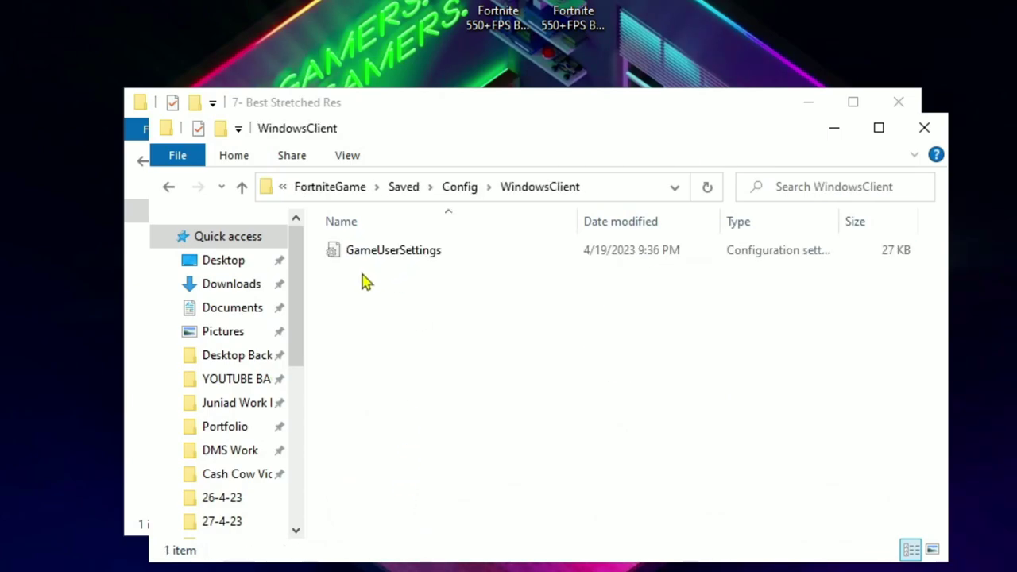
# - Paste the copied GameUserSettings file into WindowsClient, replacing the existing file, and close that folder window
pyautogui.rightClick(412, 302)
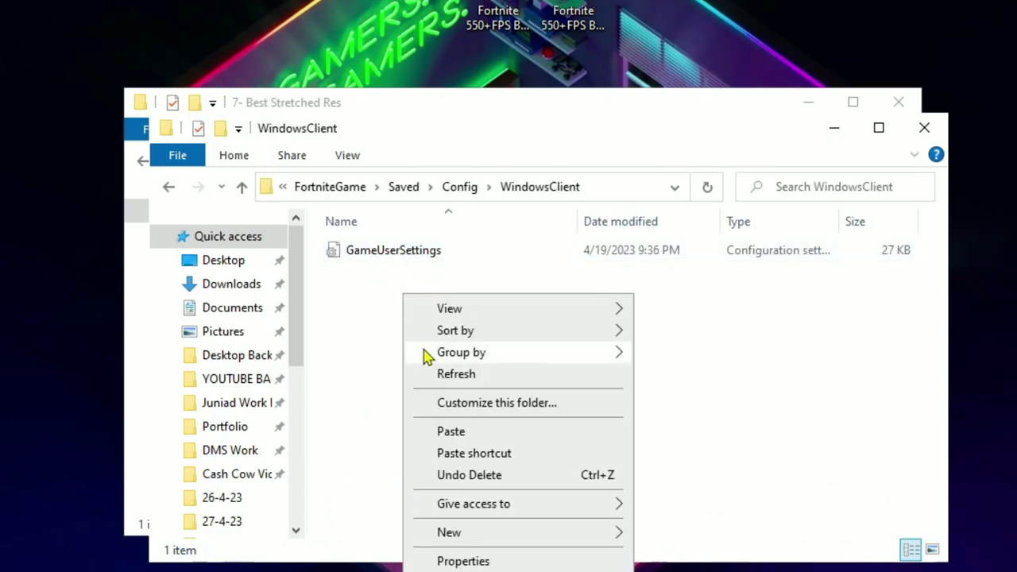
pyautogui.click(475, 439)
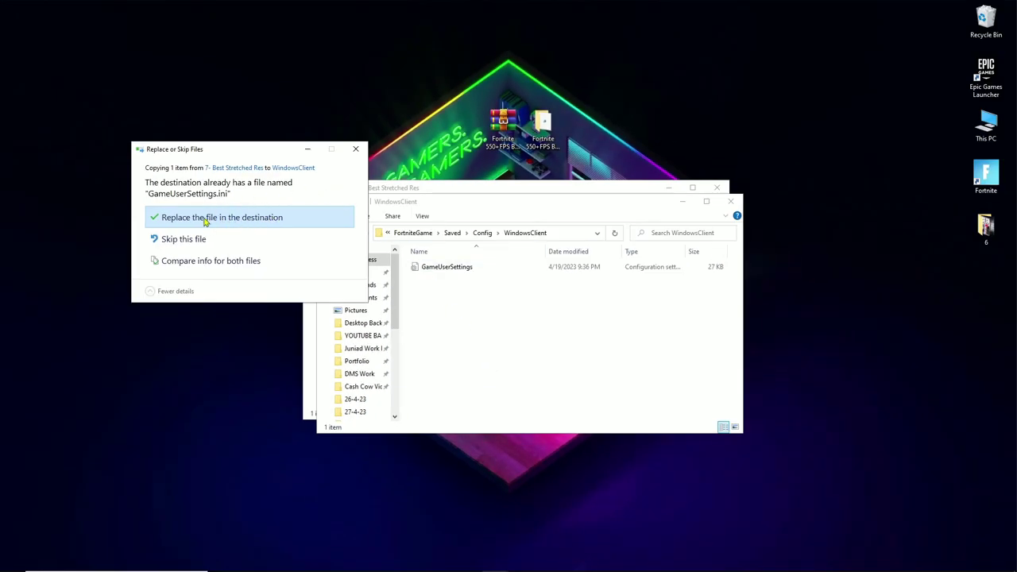
pyautogui.click(249, 224)
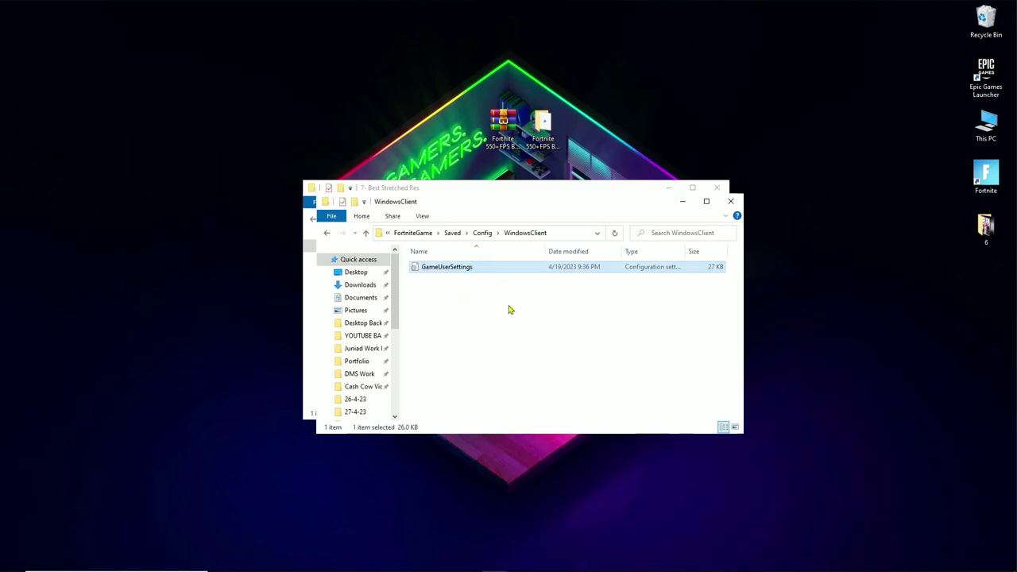
pyautogui.click(731, 202)
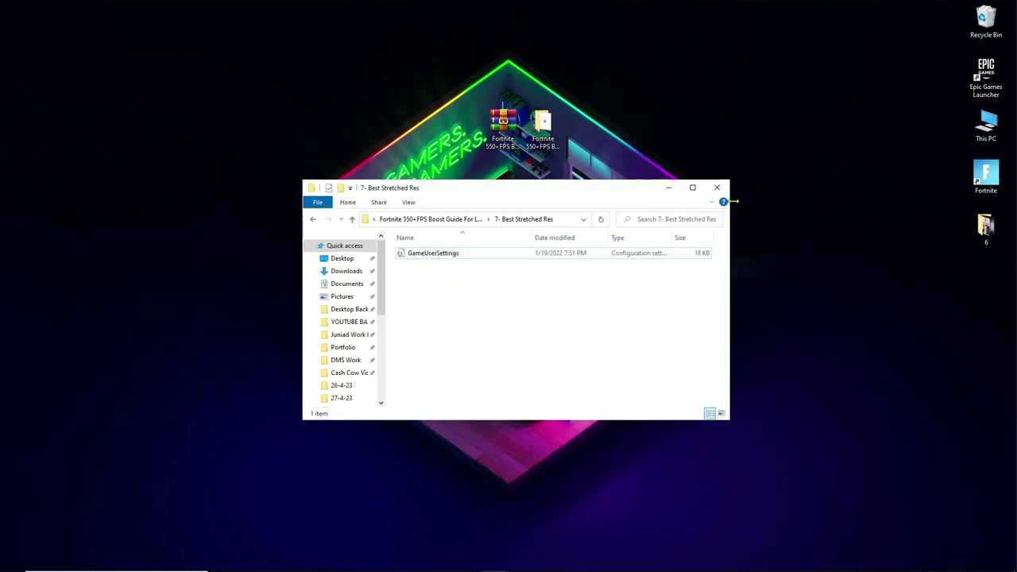
# - Return to the main Fortnite 550+FPS Boost Guide folder and launch the RunWithAffinity application
pyautogui.hotkey('alt', 'Left')
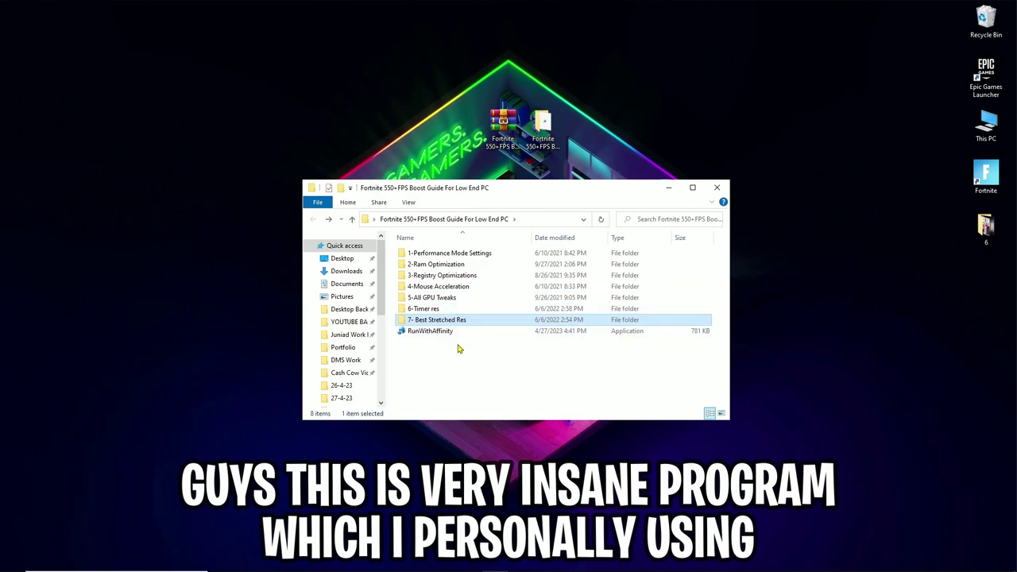
pyautogui.click(445, 331)
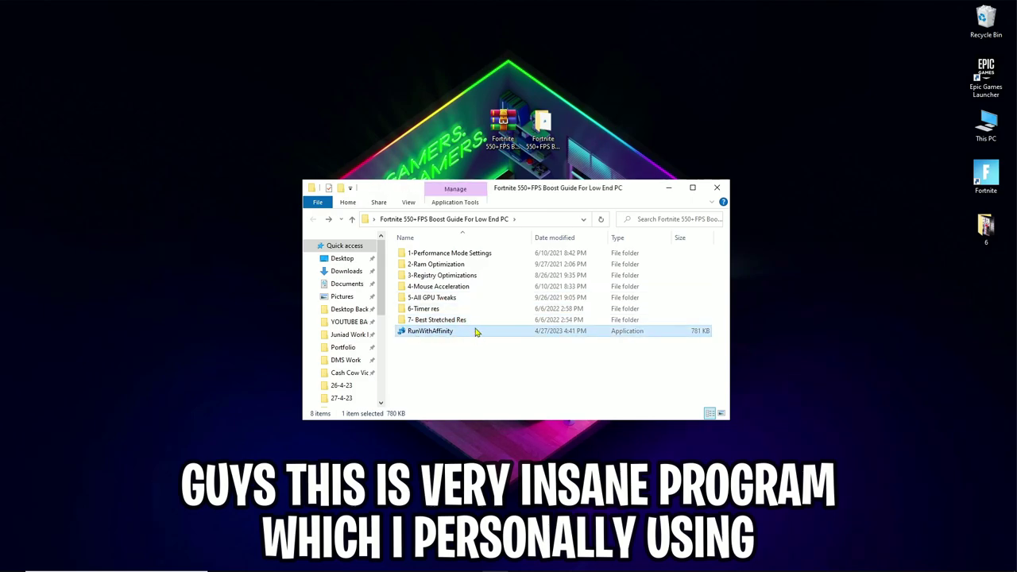
pyautogui.rightClick(475, 332)
pyautogui.click(517, 93)
pyautogui.click(462, 394)
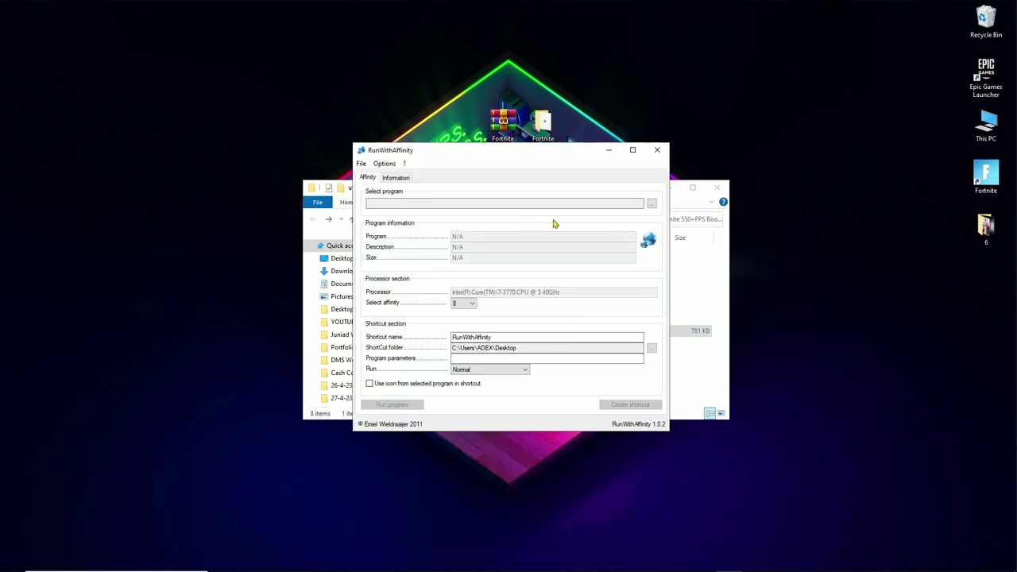
# - Select FortniteClient-Win64-Shipping from C:\Program Files\Epic Games\Fortnite\FortniteGame\Binaries\Win64 as the program to run
pyautogui.click(652, 204)
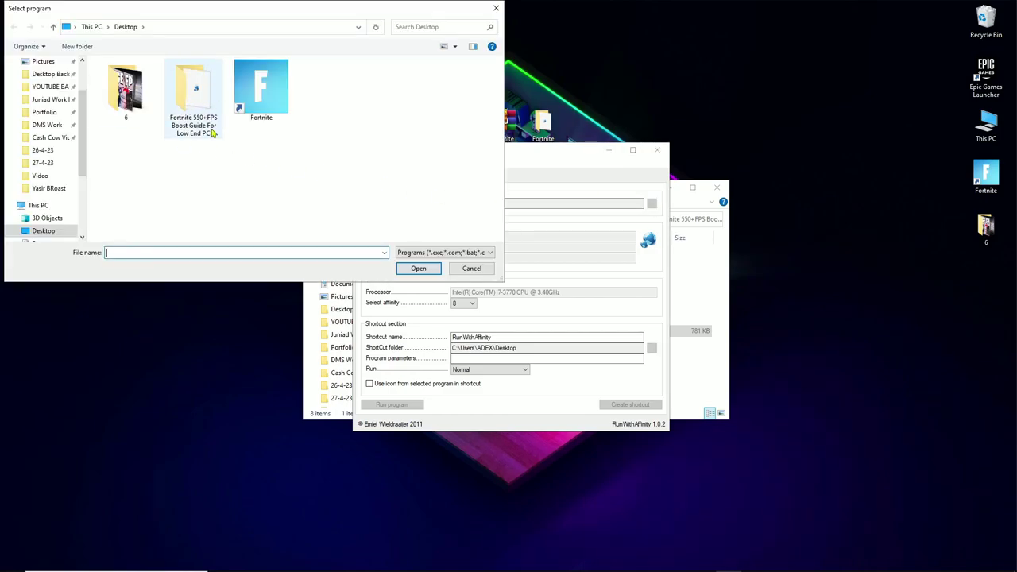
pyautogui.click(39, 205)
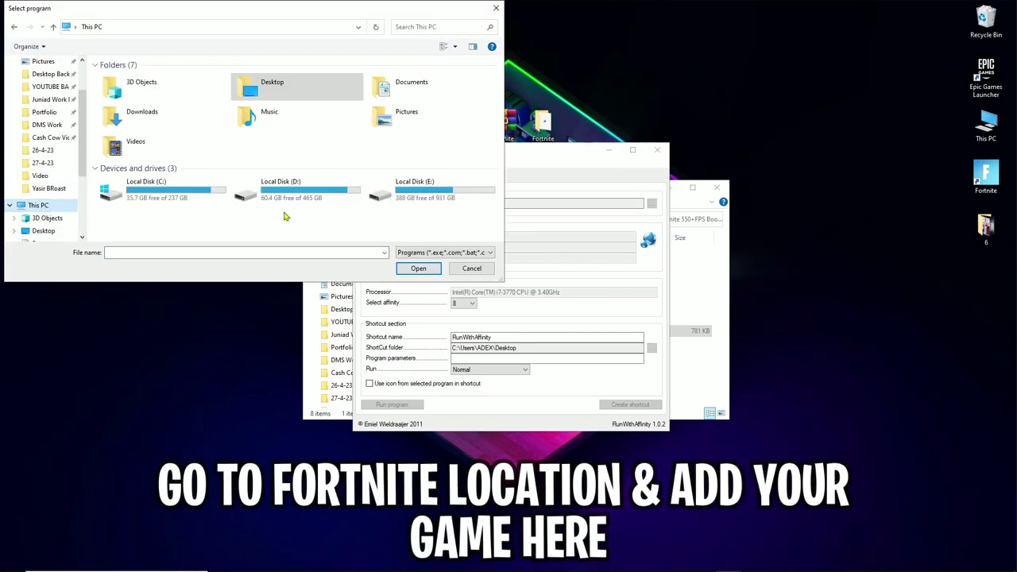
pyautogui.doubleClick(164, 194)
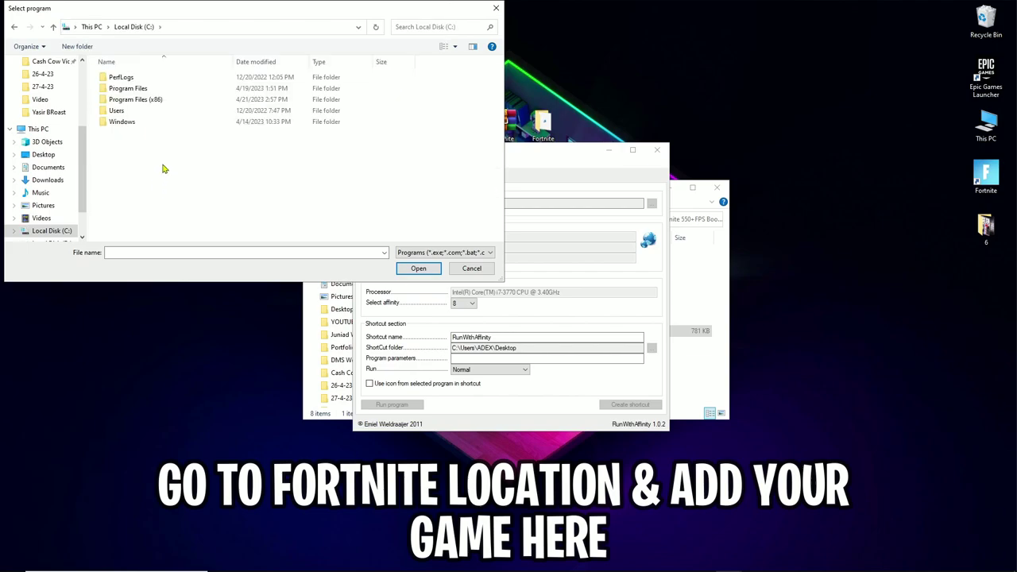
pyautogui.doubleClick(156, 88)
pyautogui.scroll(-1, 140, 223)
pyautogui.scroll(1, 140, 222)
pyautogui.doubleClick(135, 113)
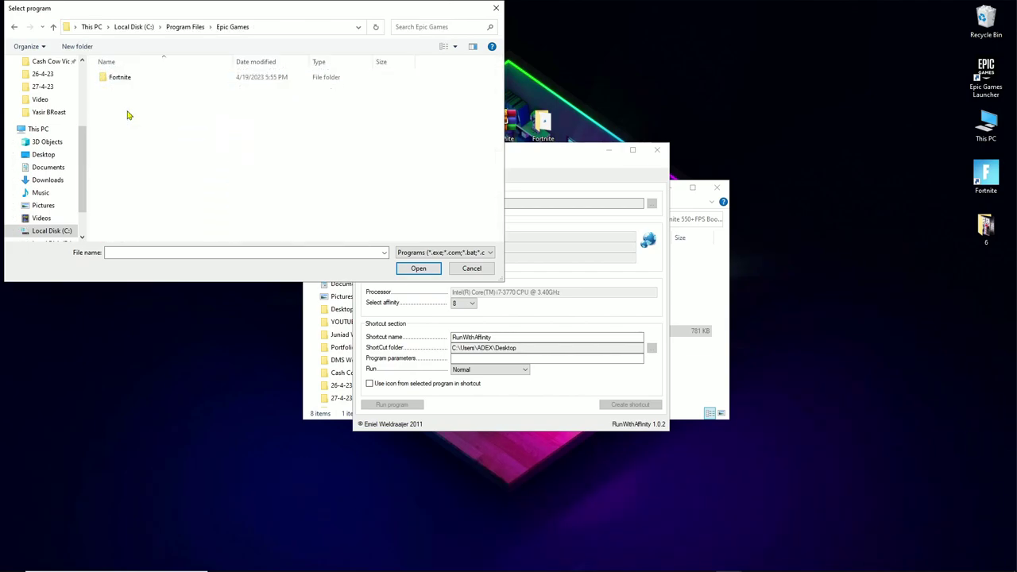
pyautogui.doubleClick(131, 79)
pyautogui.doubleClick(129, 112)
pyautogui.doubleClick(131, 81)
pyautogui.doubleClick(119, 88)
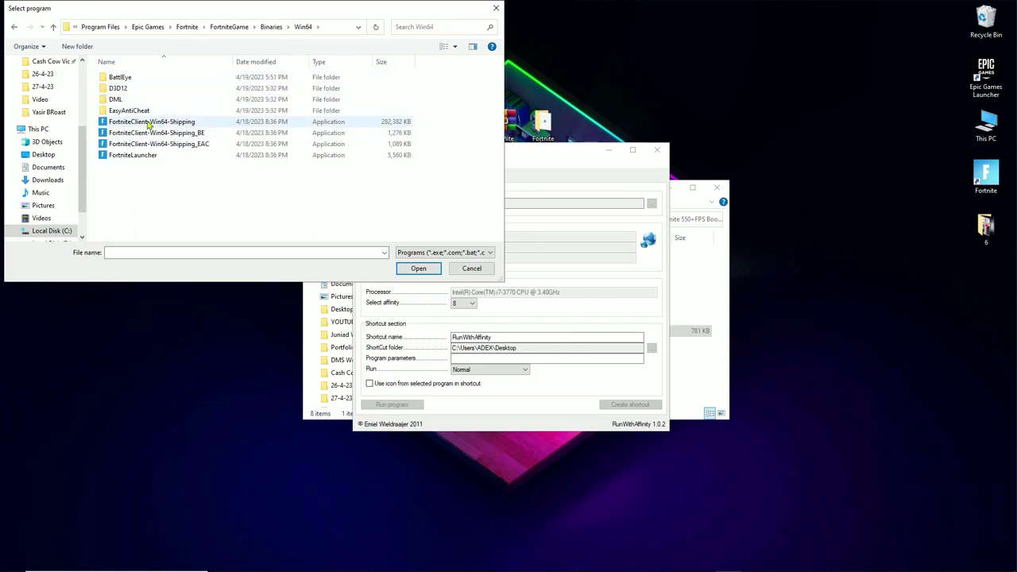
pyautogui.doubleClick(148, 121)
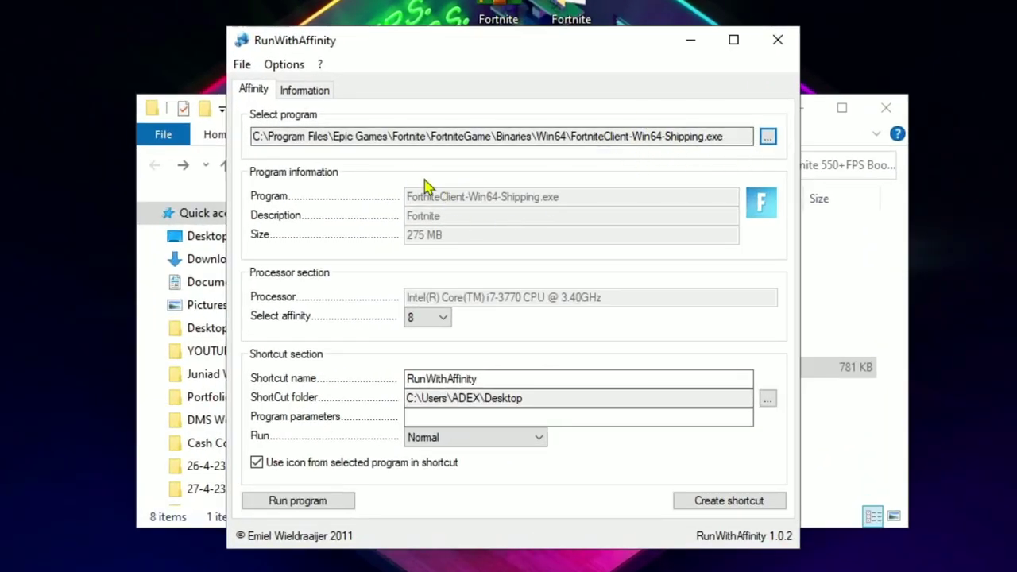
# - Set the processor affinity to 8 and the shortcut's run mode to Maximized
pyautogui.click(439, 319)
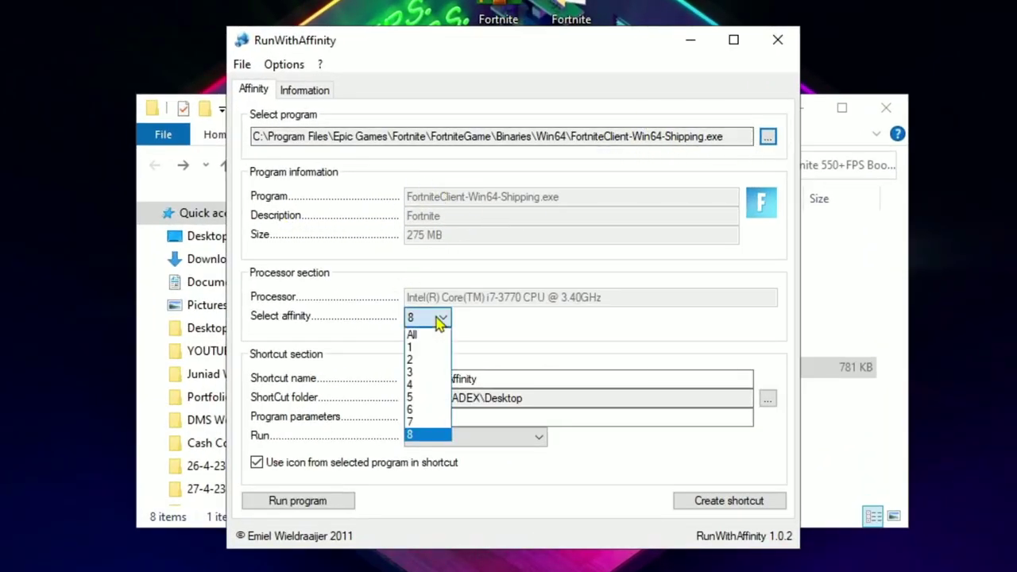
pyautogui.click(424, 436)
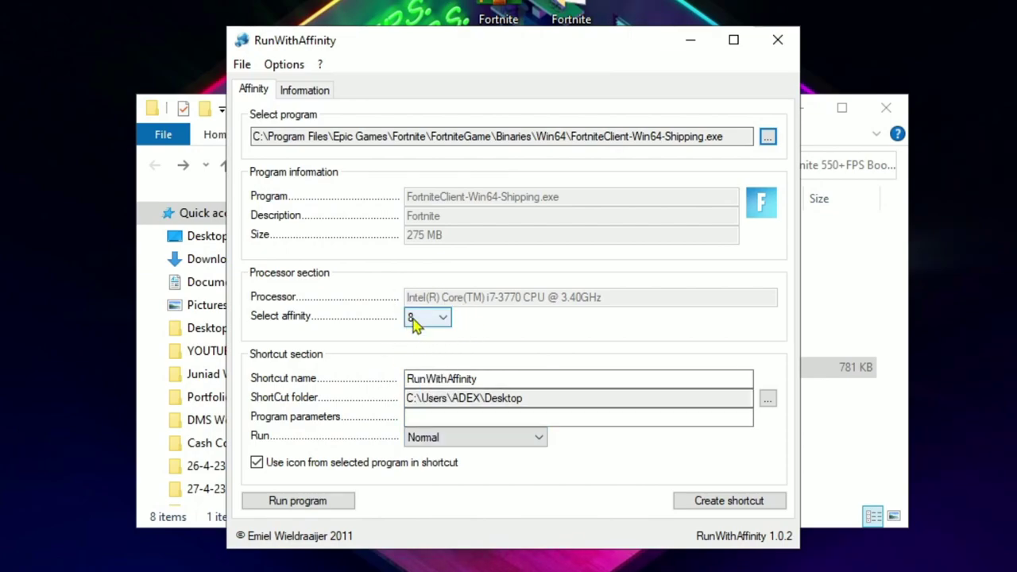
pyautogui.click(440, 439)
pyautogui.click(442, 479)
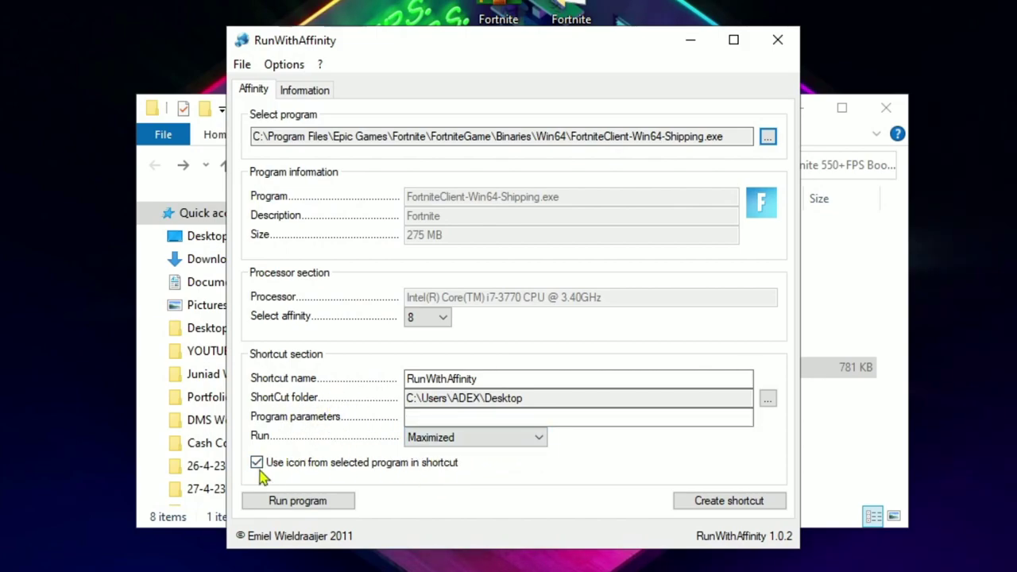
# - Create the RunWithAffinity shortcut on the desktop, and close RunWithAffinity and the guide folder
pyautogui.click(749, 506)
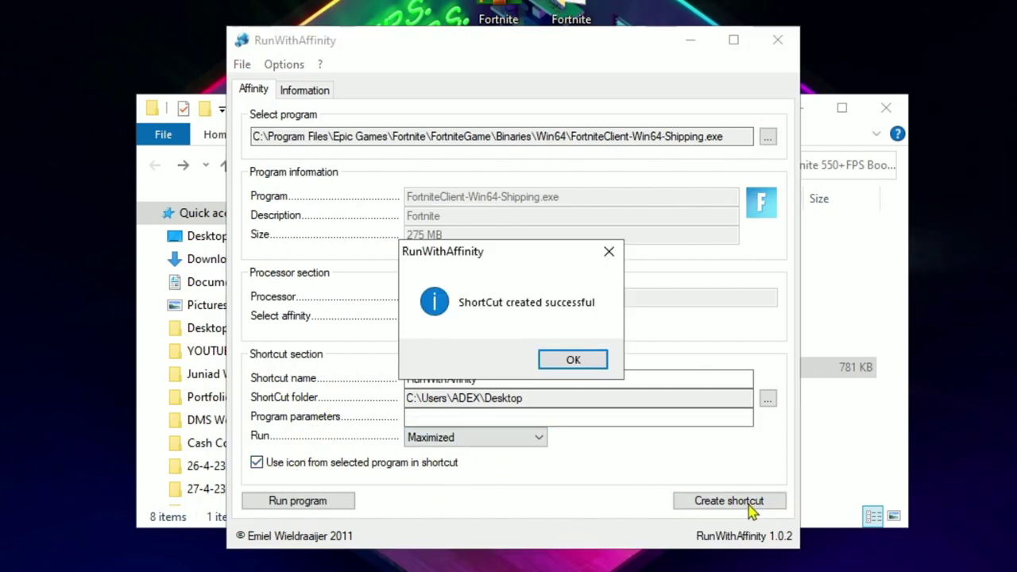
pyautogui.click(572, 363)
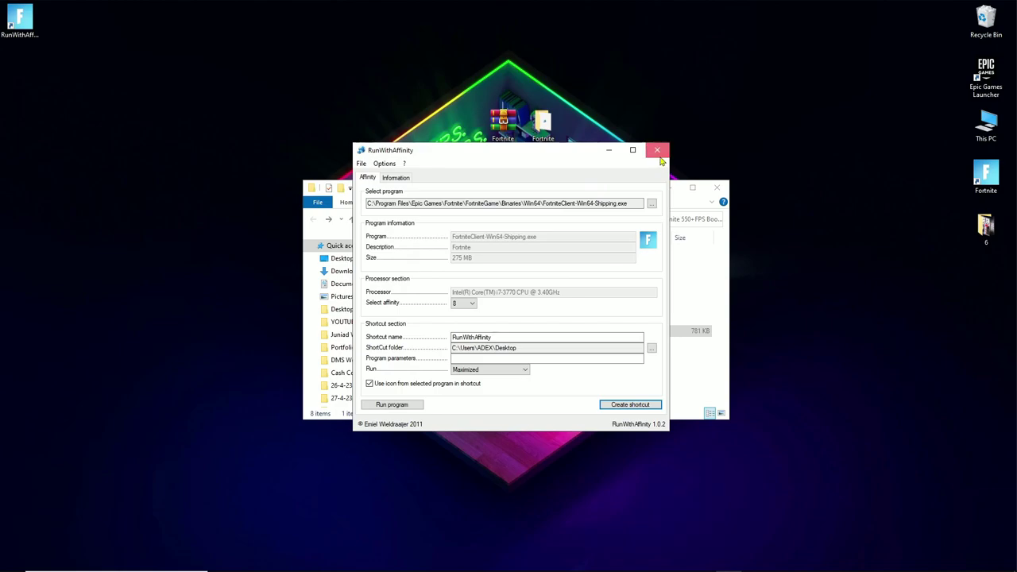
pyautogui.click(657, 151)
pyautogui.click(717, 189)
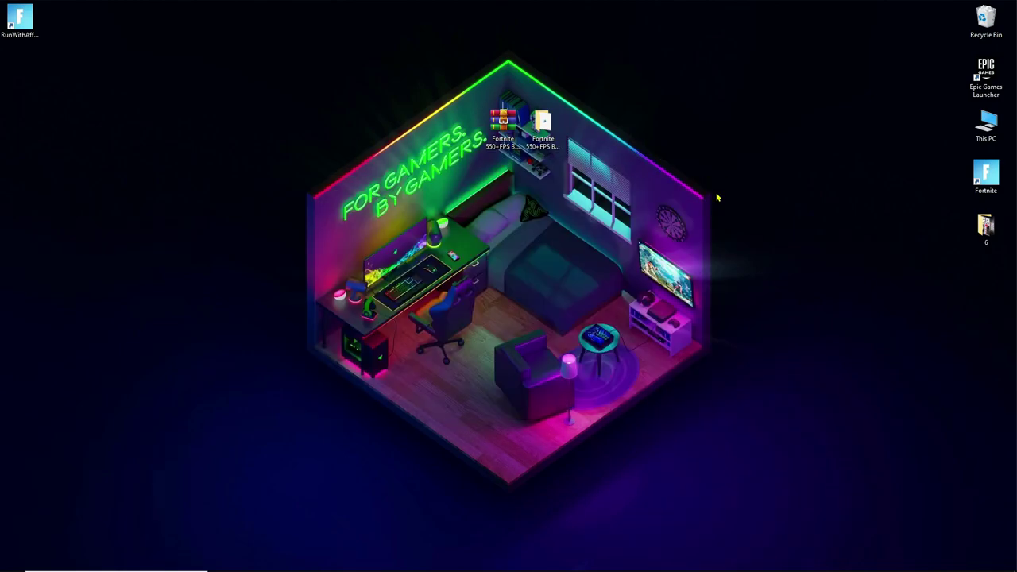
pyautogui.rightClick(10, 23)
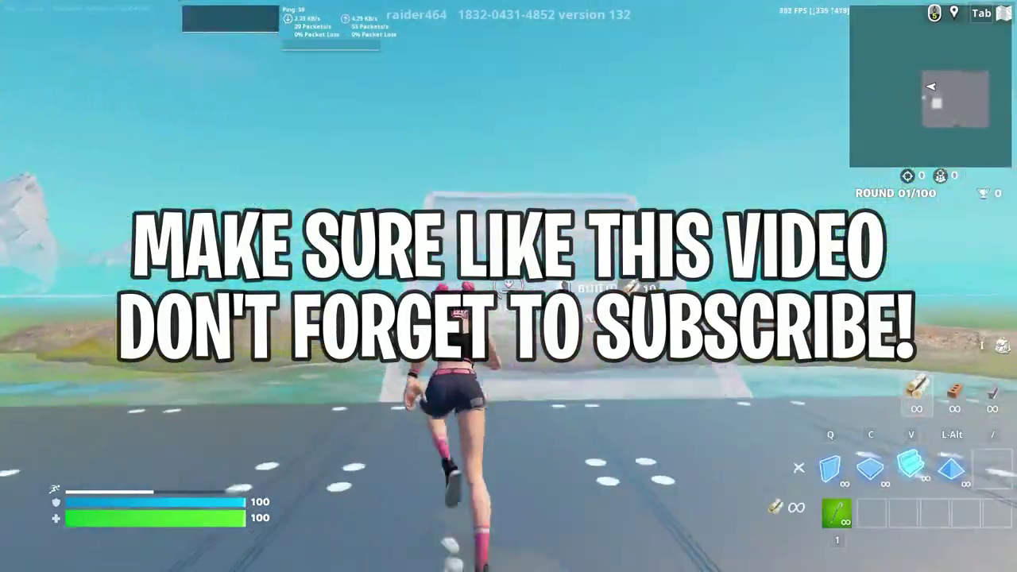
pyautogui.press('q')
pyautogui.click(508, 286)
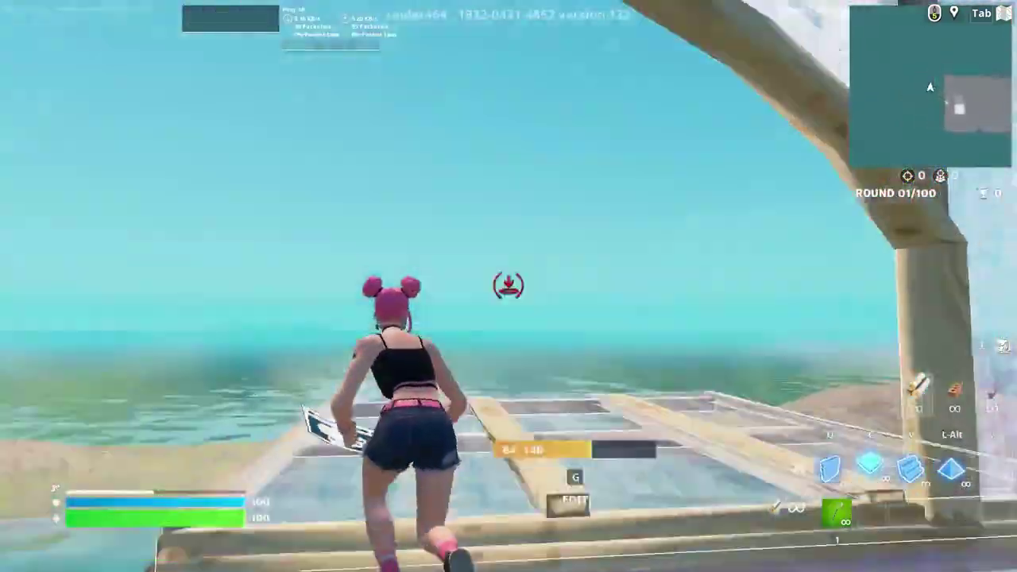
pyautogui.click(508, 285)
pyautogui.click(508, 286)
pyautogui.click(509, 286)
pyautogui.click(509, 286)
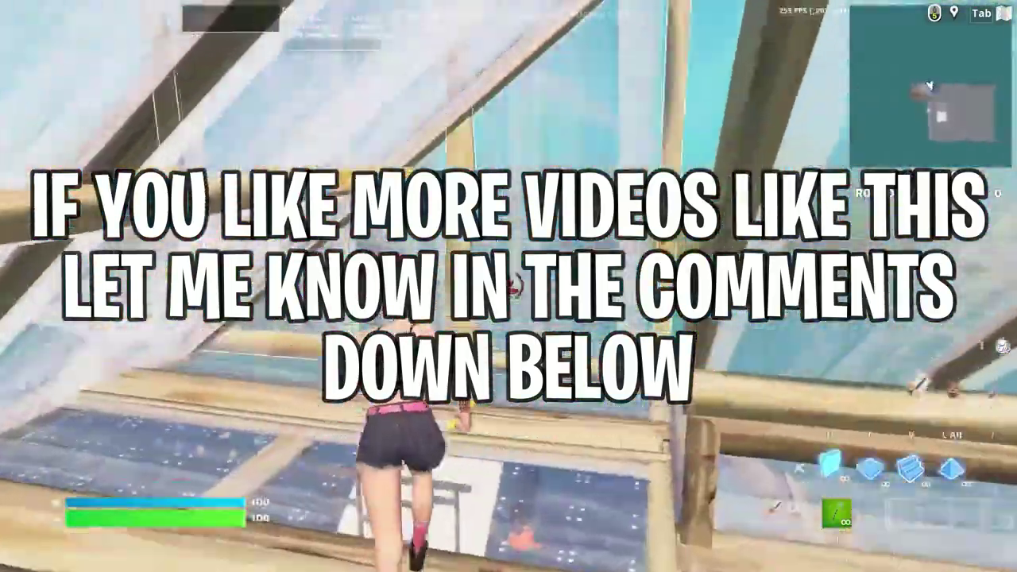
pyautogui.click(509, 286)
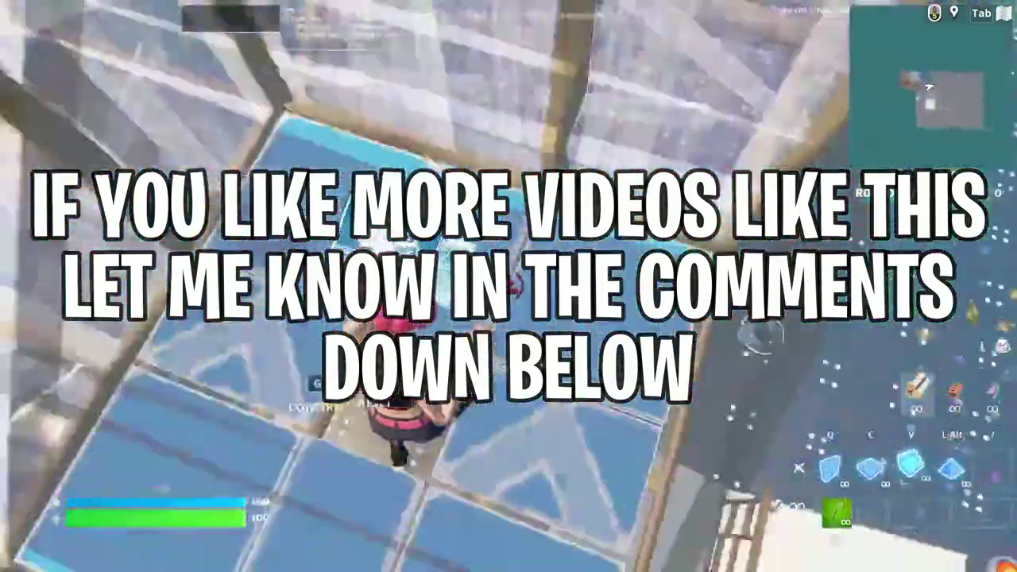
pyautogui.click(508, 286)
pyautogui.click(509, 286)
pyautogui.click(509, 286)
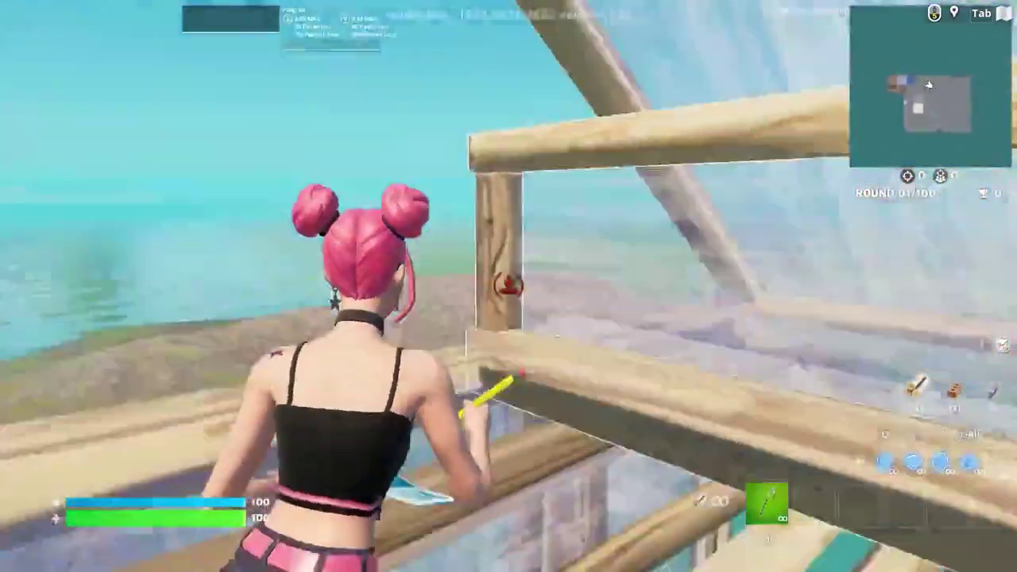
pyautogui.click(508, 286)
pyautogui.click(509, 286)
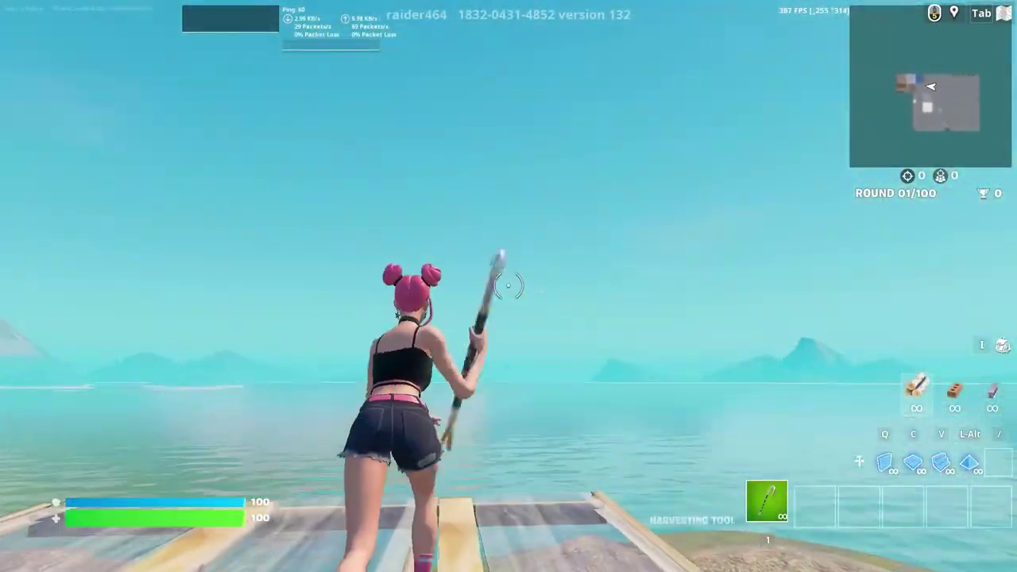